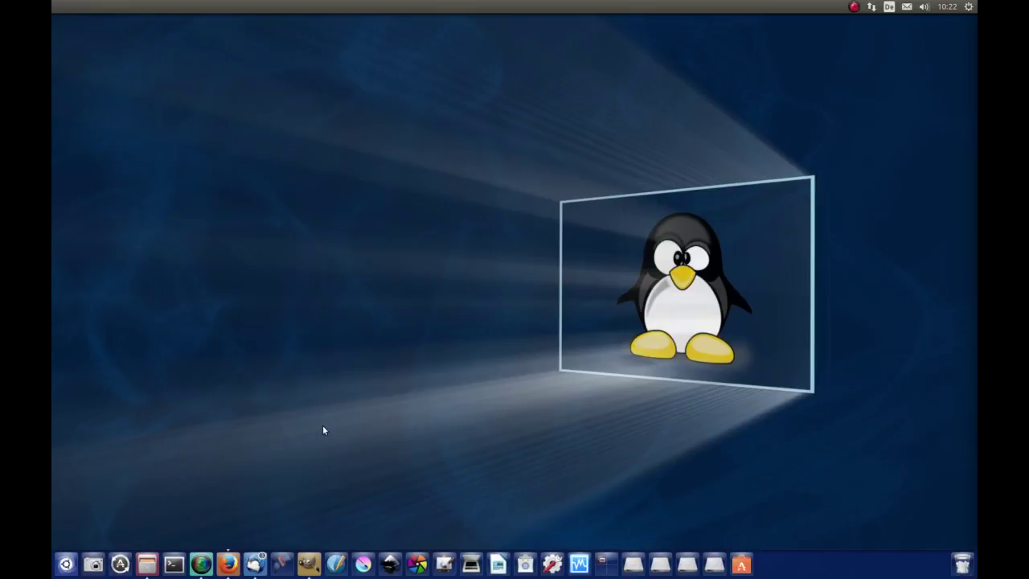
Launch GIMP from the Ubuntu dock to open the portrait images
click(311, 565)
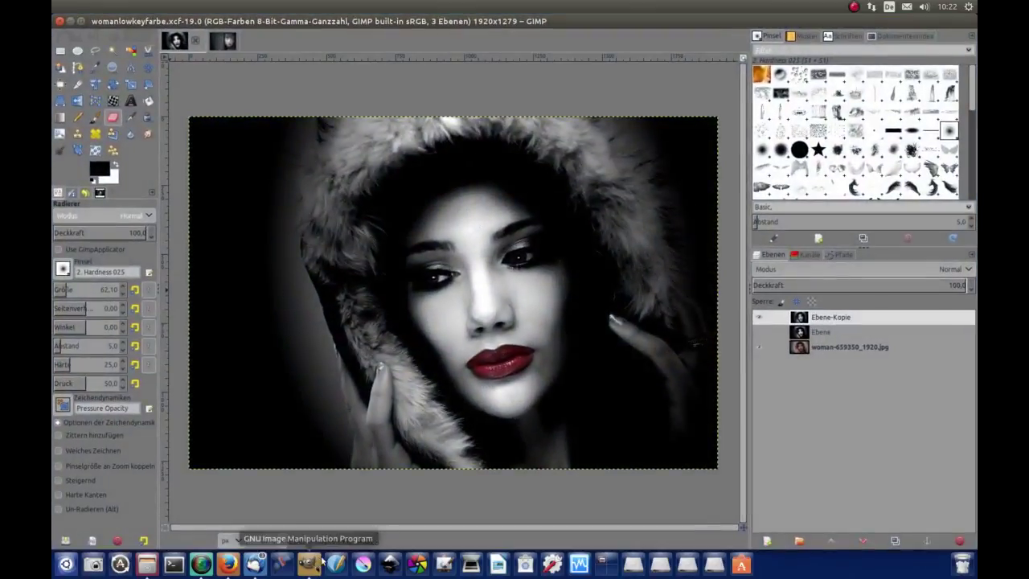
Compare each portrait's black-and-white edit with its colour original by toggling layer visibility
click(758, 319)
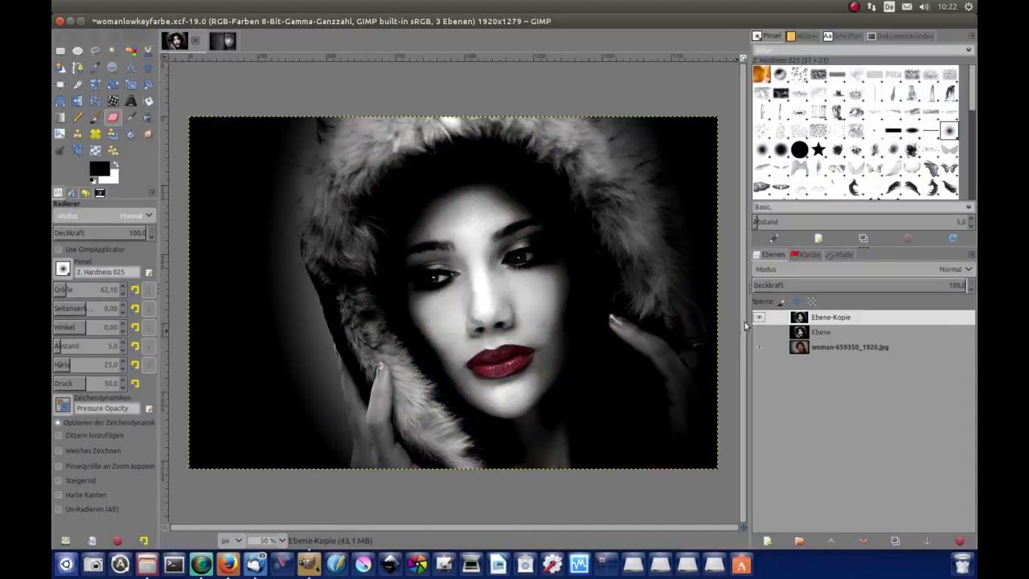
click(223, 40)
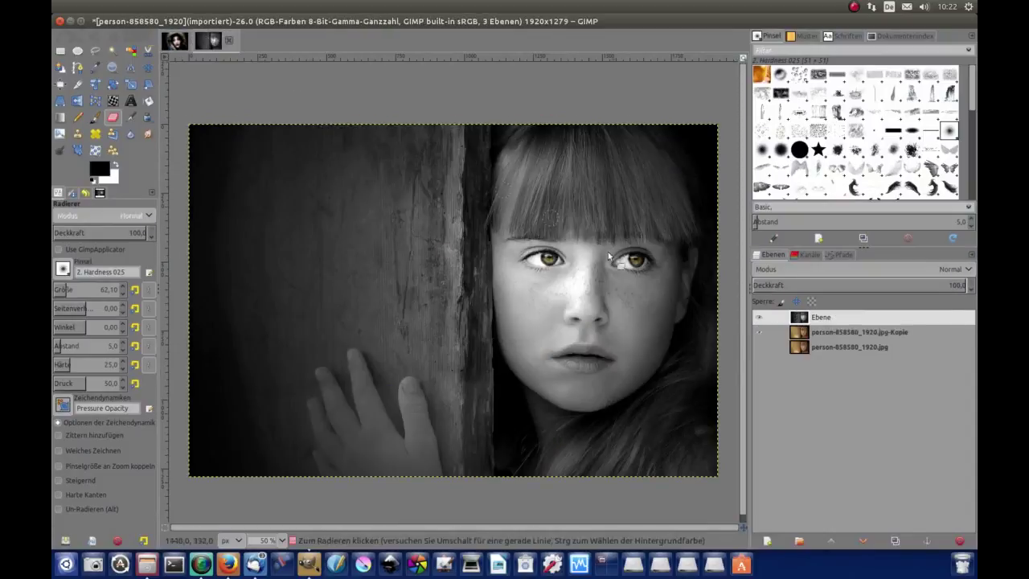
click(761, 317)
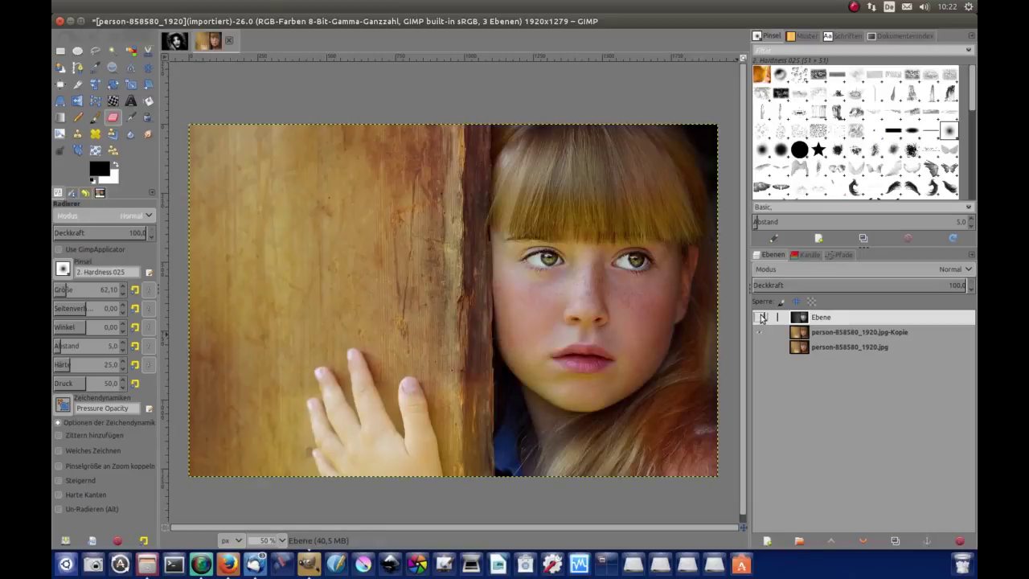
click(760, 317)
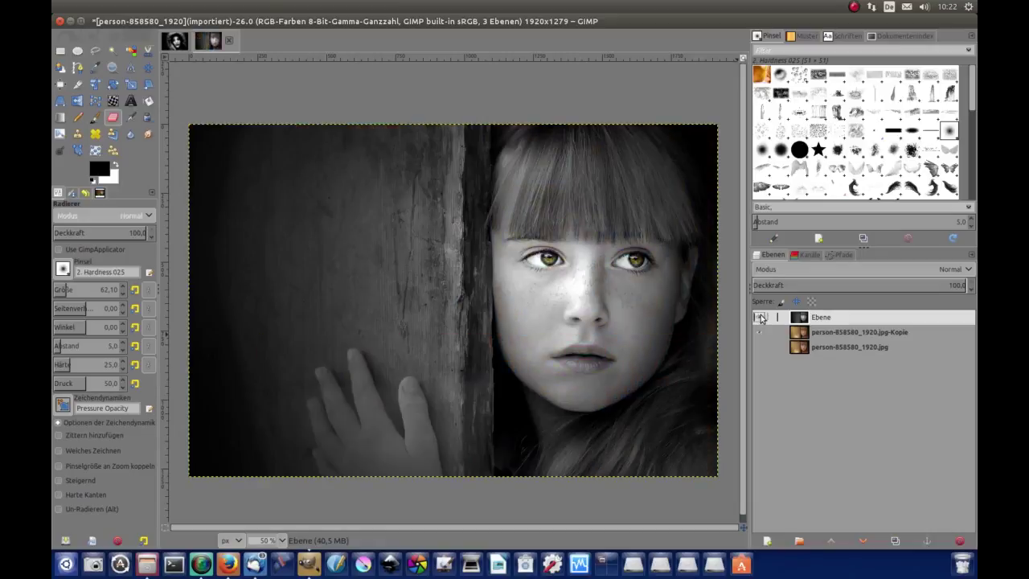
click(173, 43)
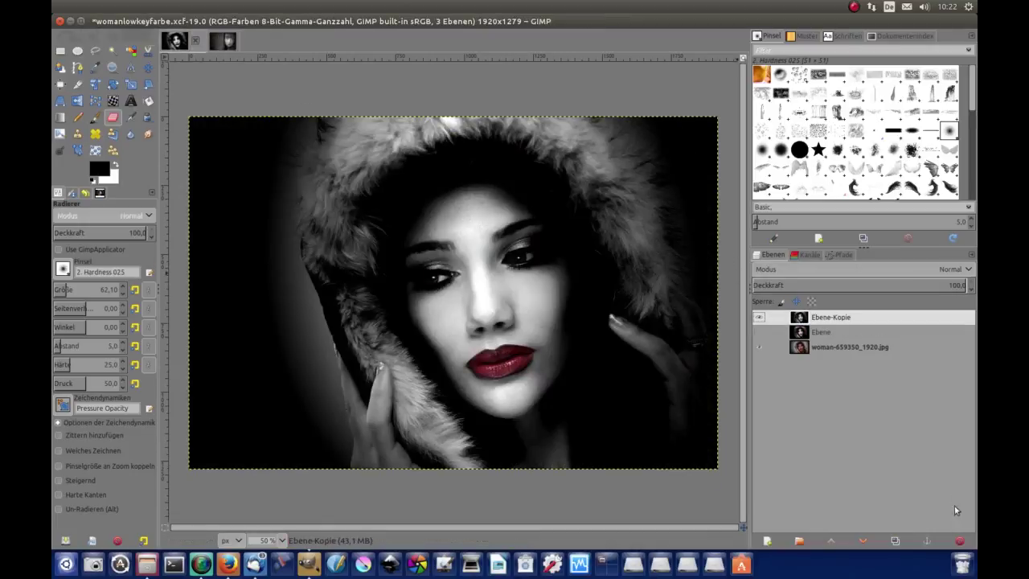
Delete the edit layers in both portraits, leaving only the visible original colour photo
click(959, 541)
click(959, 541)
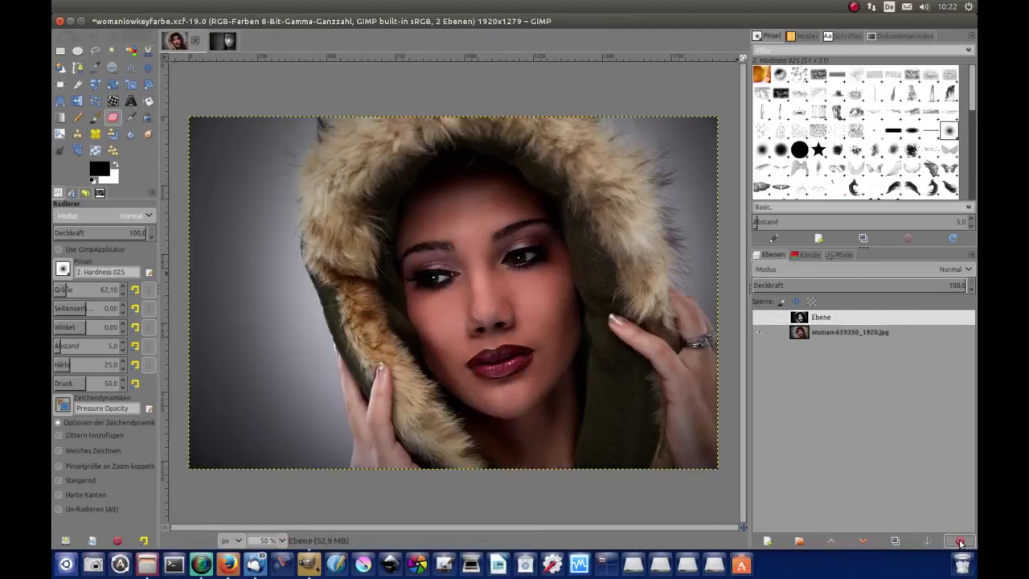
click(225, 41)
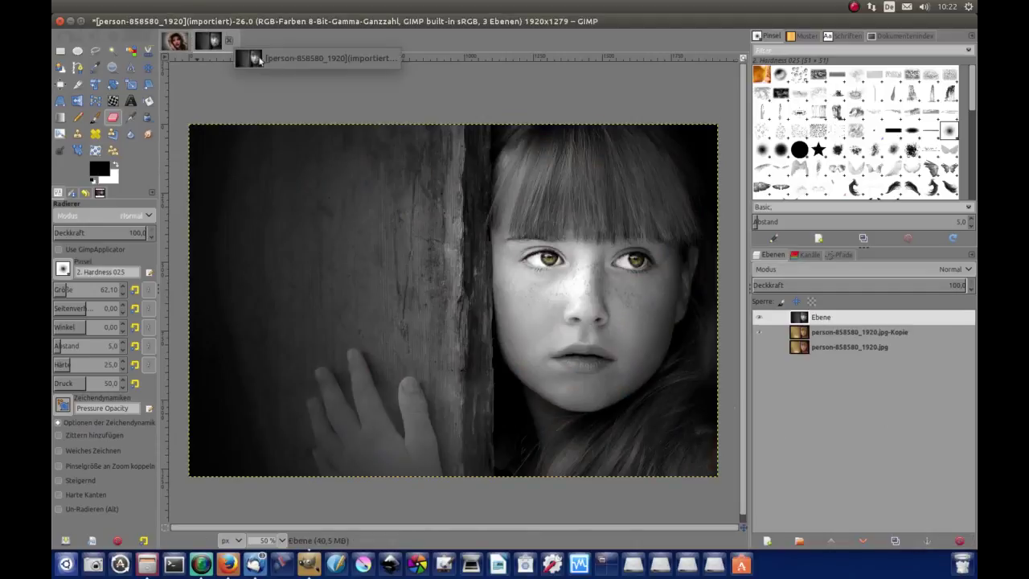
click(959, 541)
key(Delete)
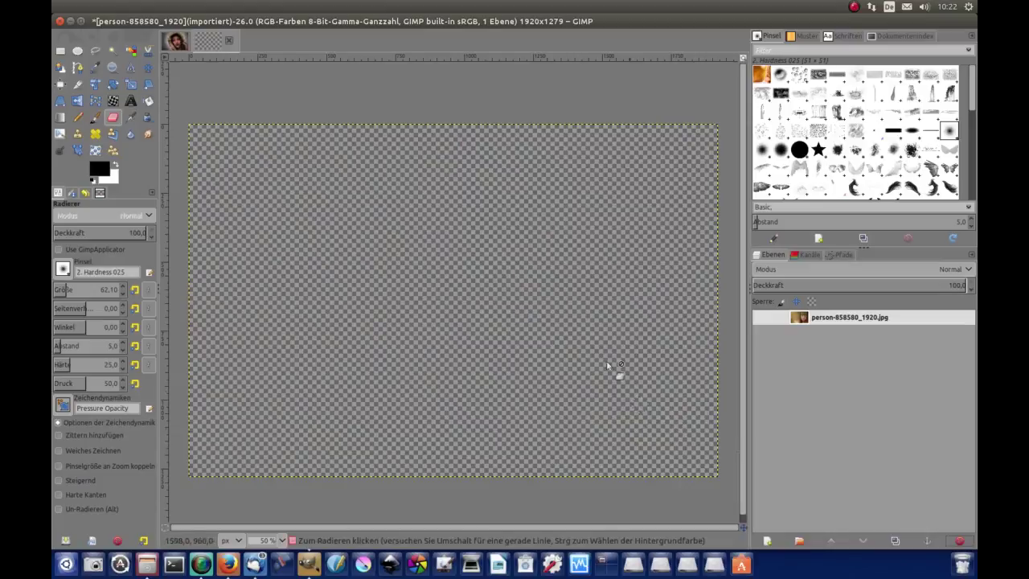
click(758, 317)
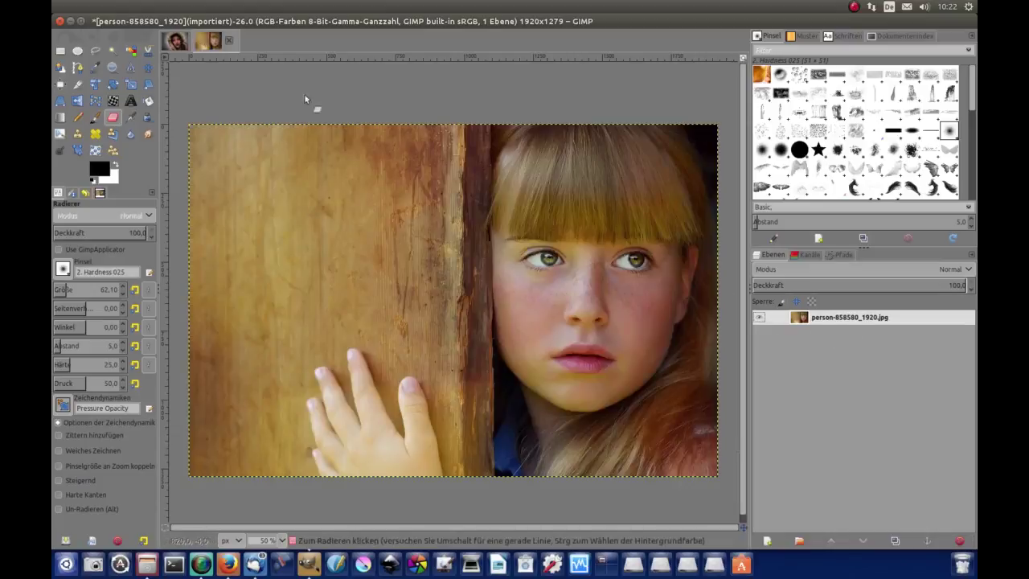
click(175, 40)
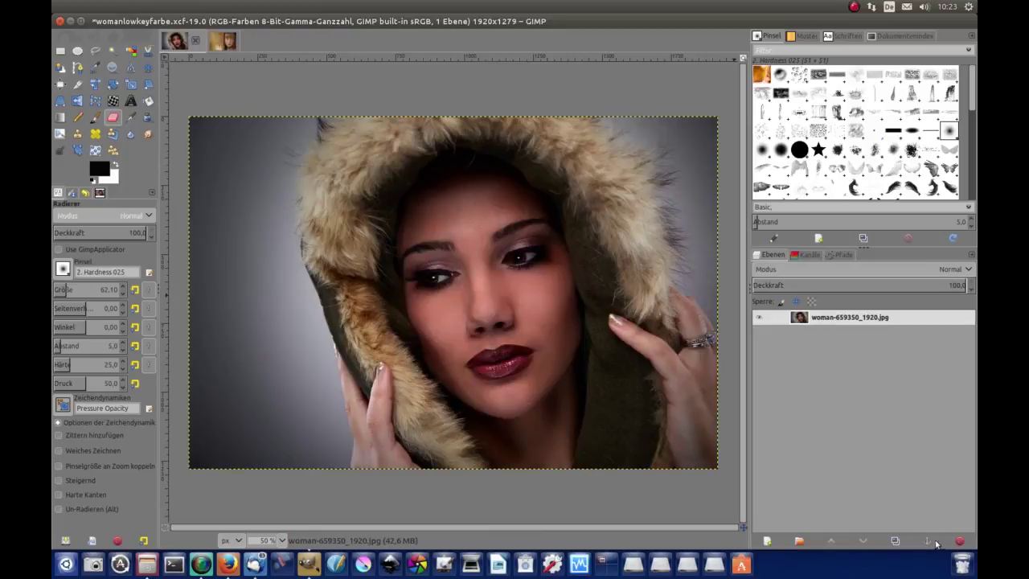
Duplicate the woman's photo layer twice and hide the two lower layers
click(896, 541)
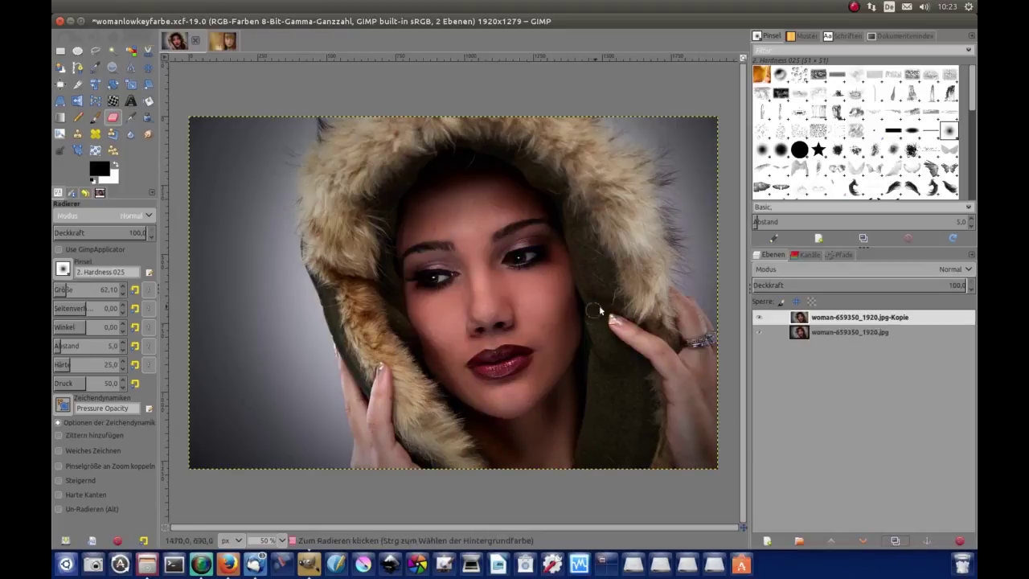
click(758, 332)
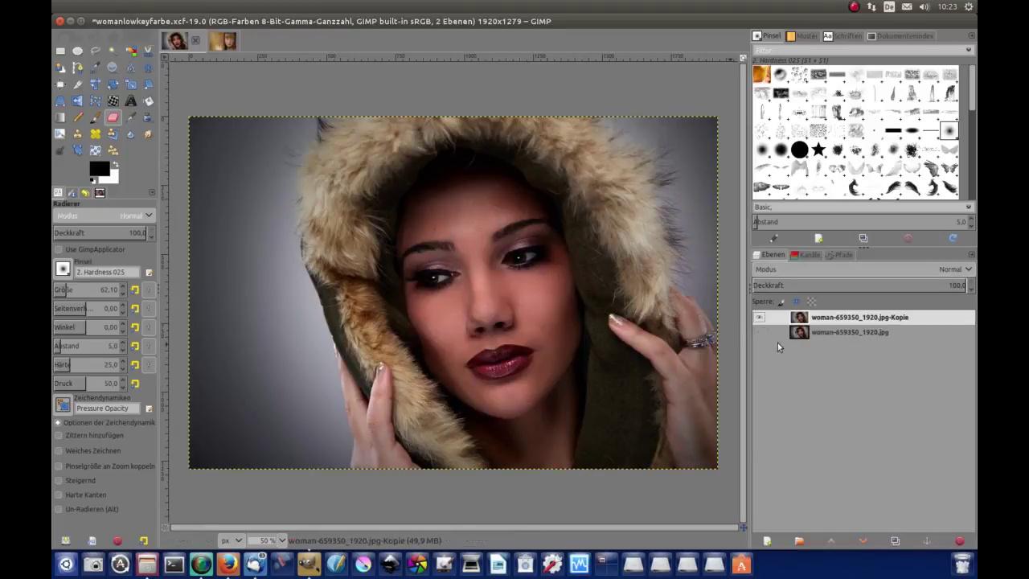
click(894, 540)
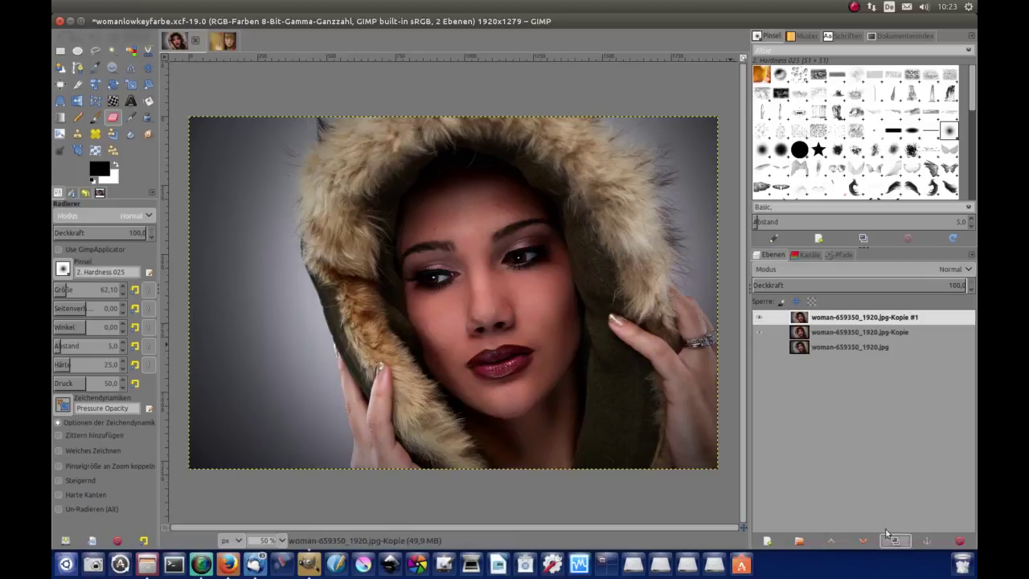
click(758, 332)
Add a white, fully opaque layer mask to the top copy
right_click(824, 320)
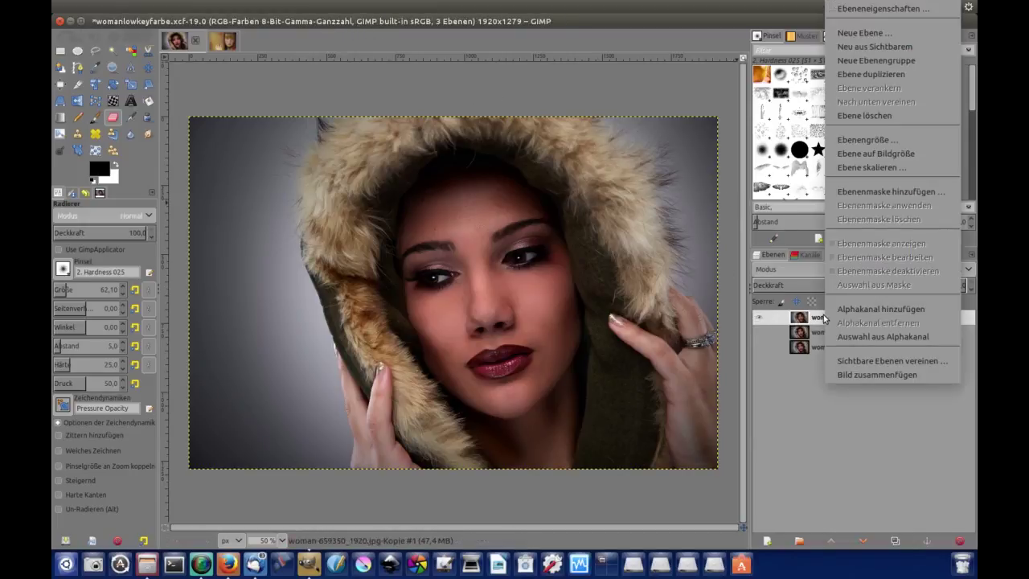
click(879, 193)
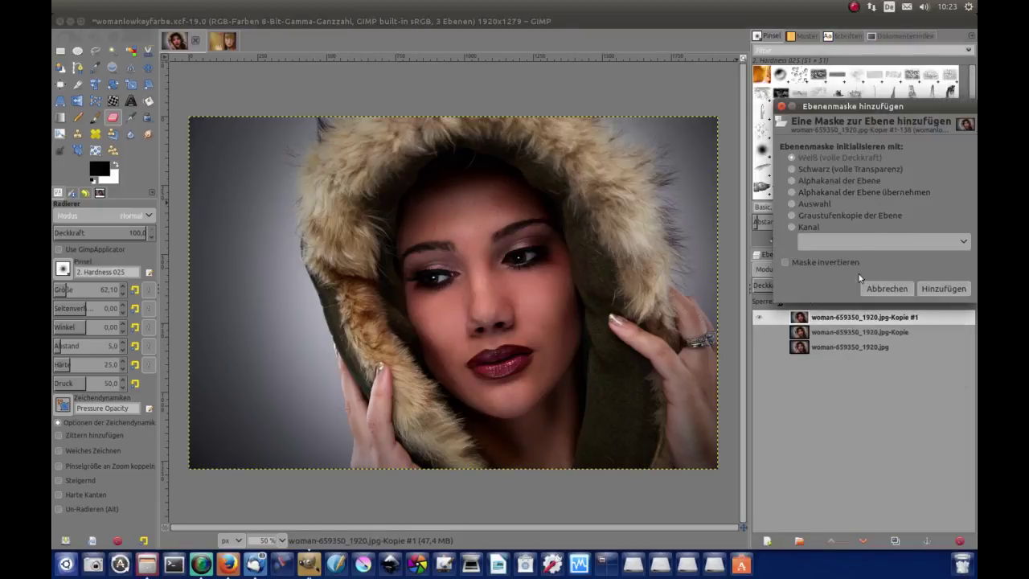
click(942, 289)
Select the Gradient tool with its shape set to Bi-linear
click(60, 118)
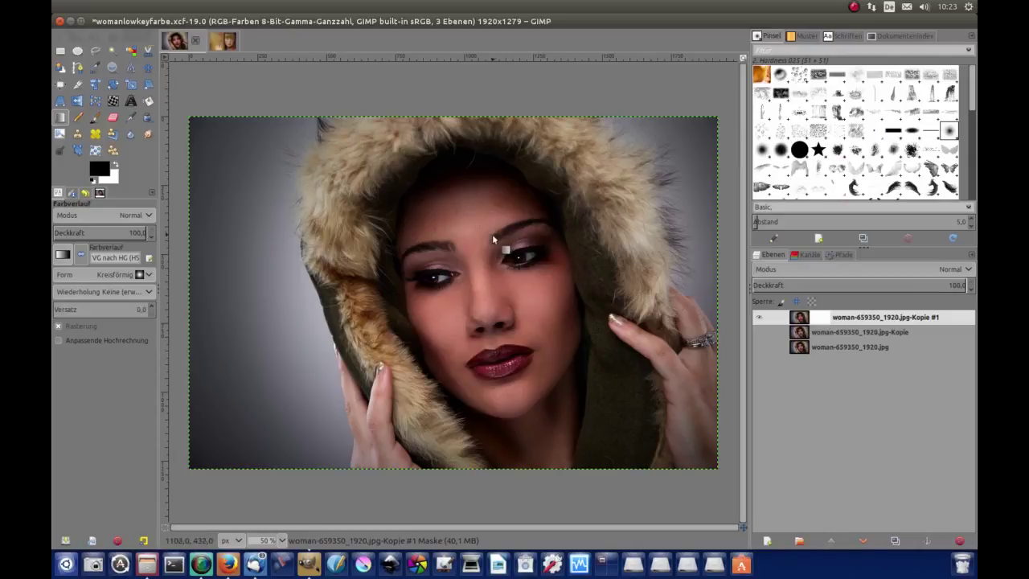
click(147, 274)
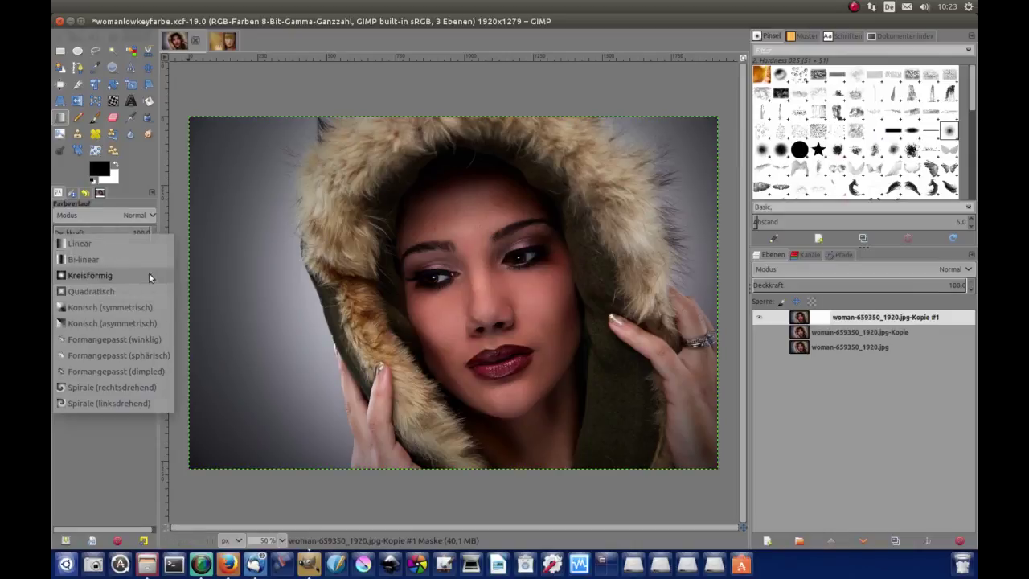
click(93, 262)
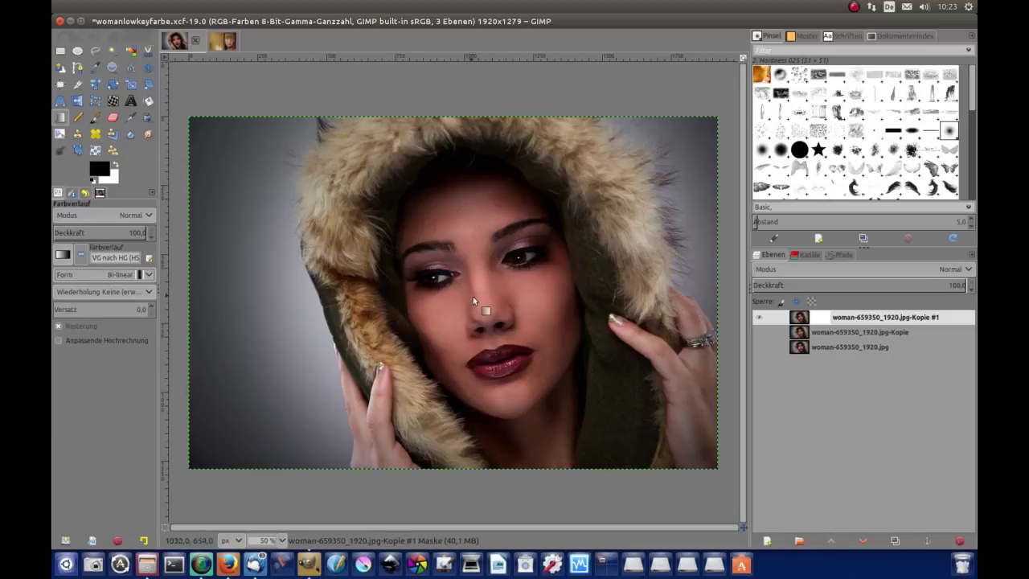
Draw a horizontal gradient outward from the nose on the mask, repeat Keine, and commit it
drag(480, 290, 312, 306)
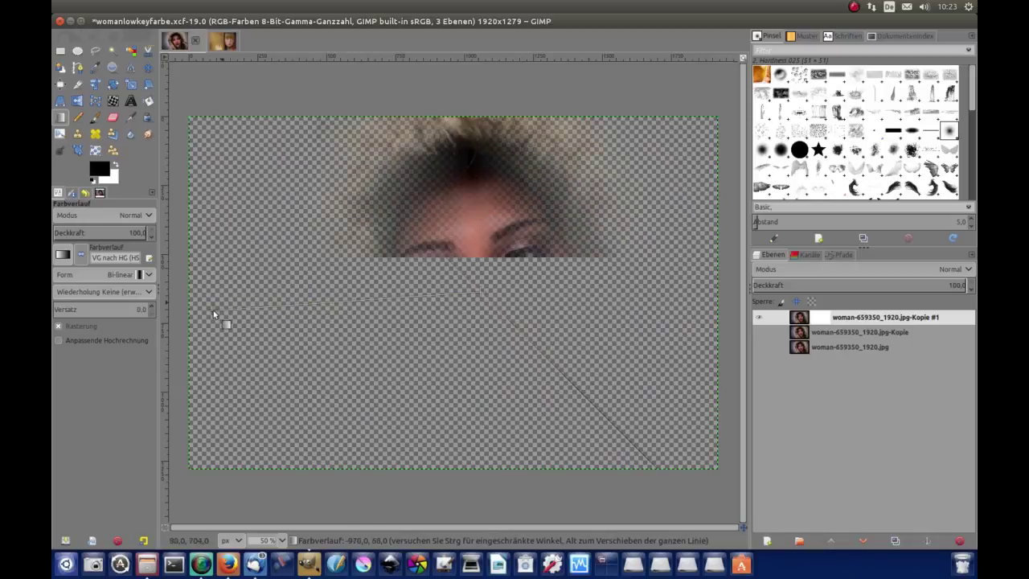
mouse_move(215, 313)
mouse_down()
mouse_move(143, 324)
mouse_move(136, 296)
mouse_up()
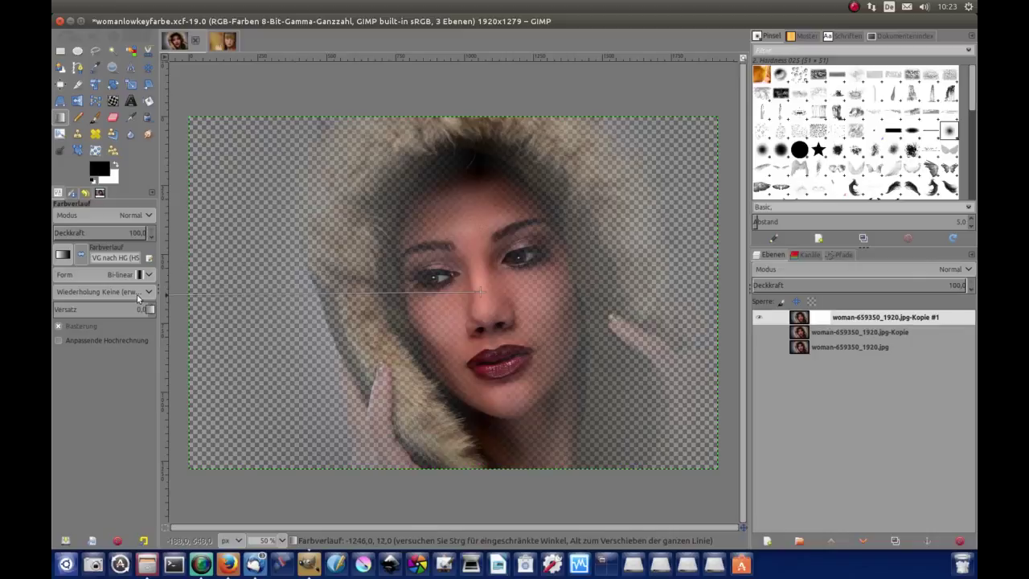
click(137, 294)
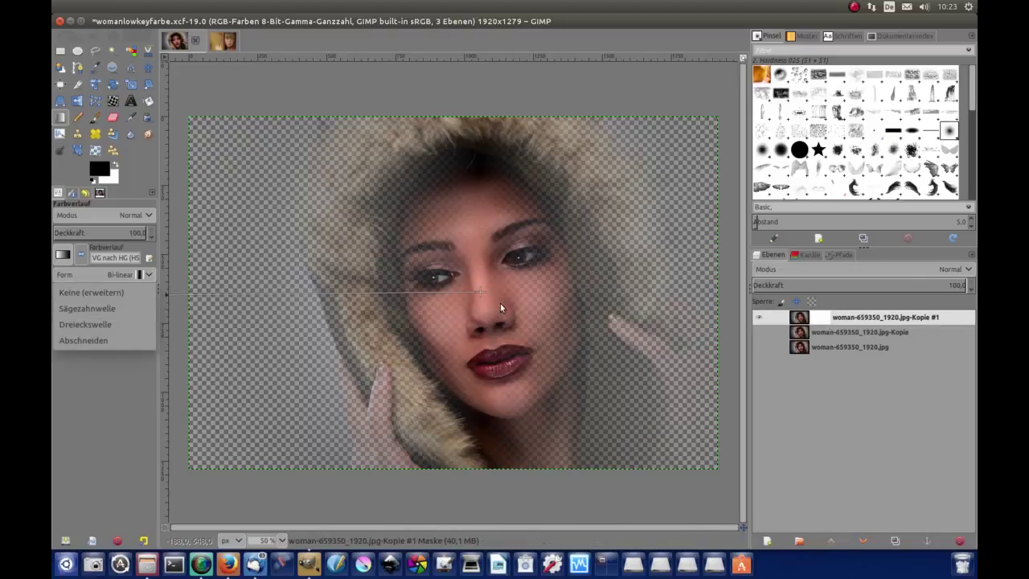
click(139, 377)
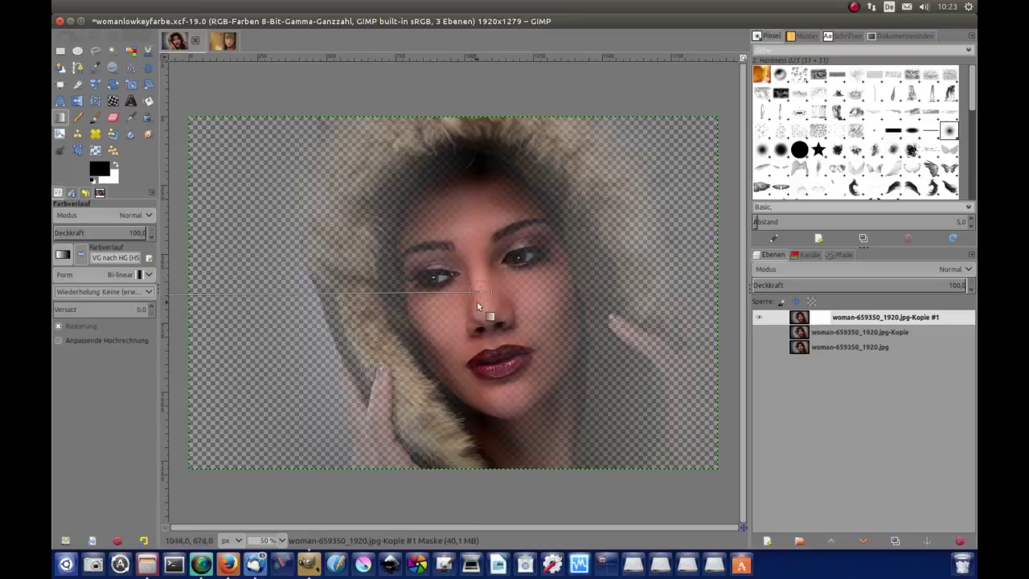
key(minus)
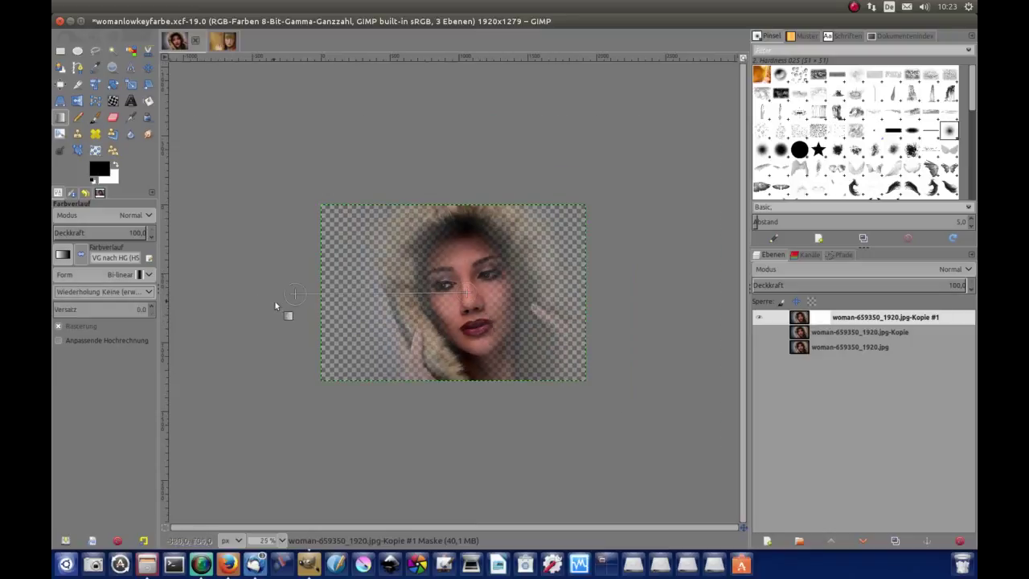
drag(295, 293, 278, 291)
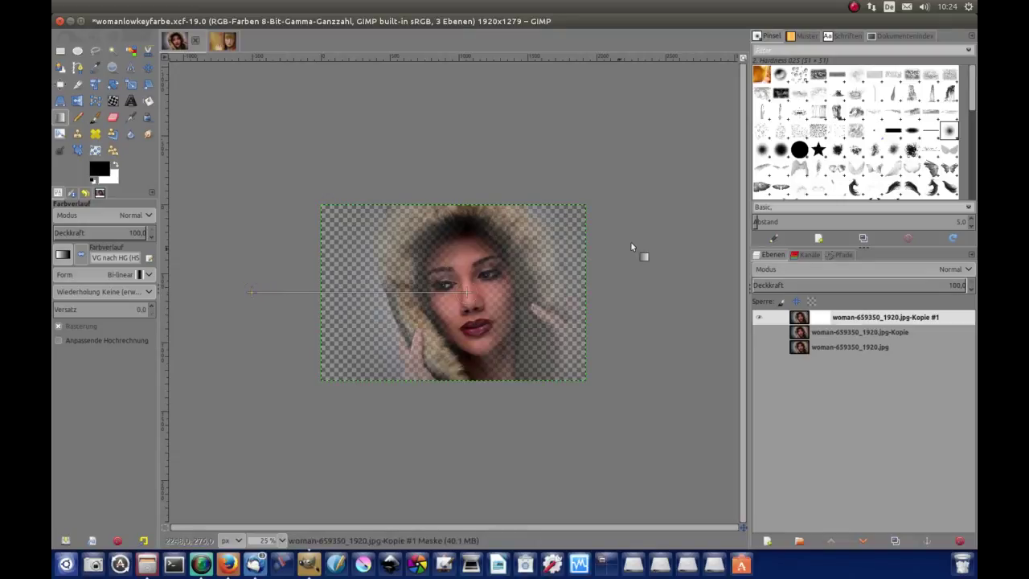
key(Return)
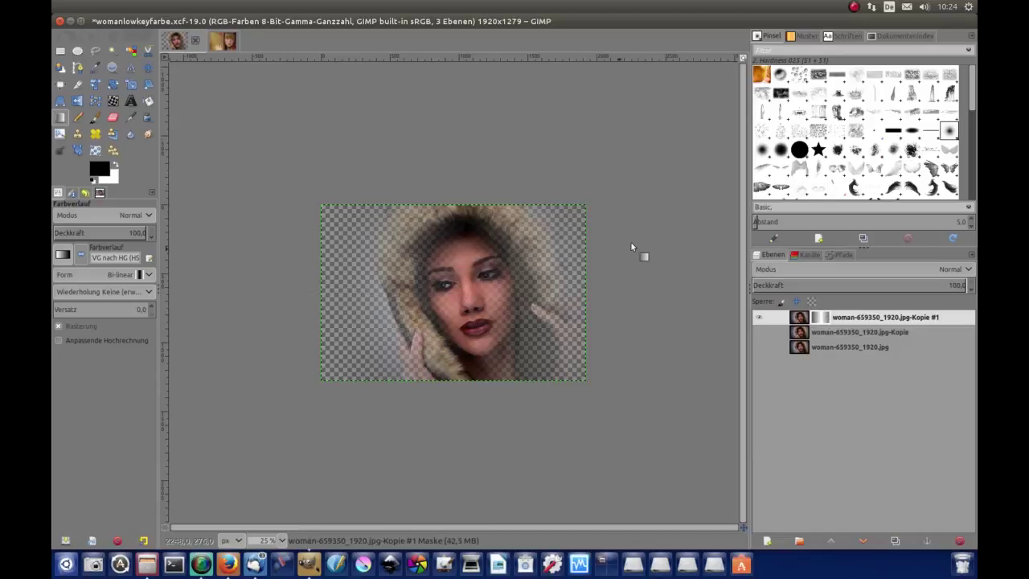
Apply the mask, add a black layer beneath the faded copy, and merge the copy down onto it
right_click(828, 322)
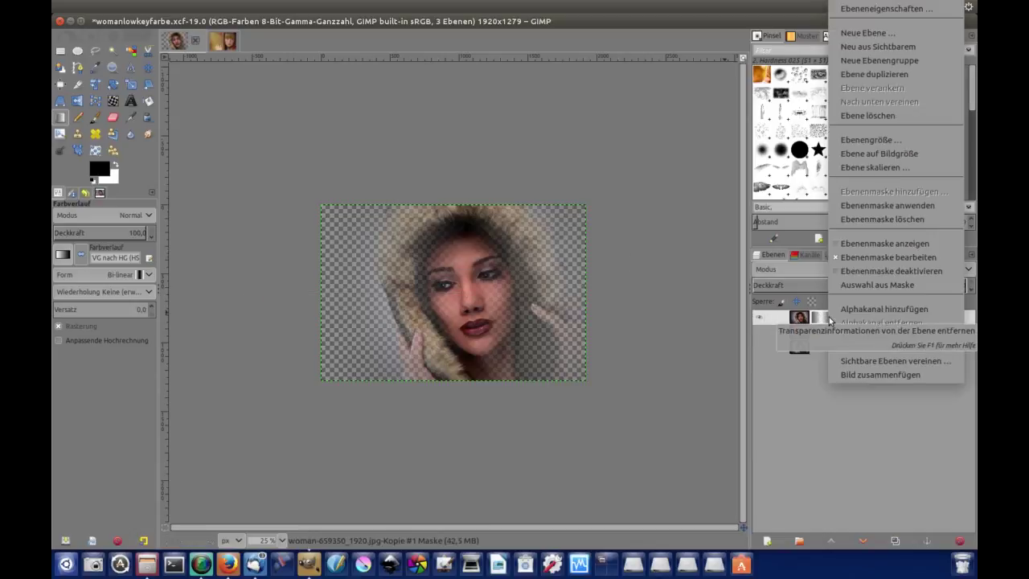
click(891, 207)
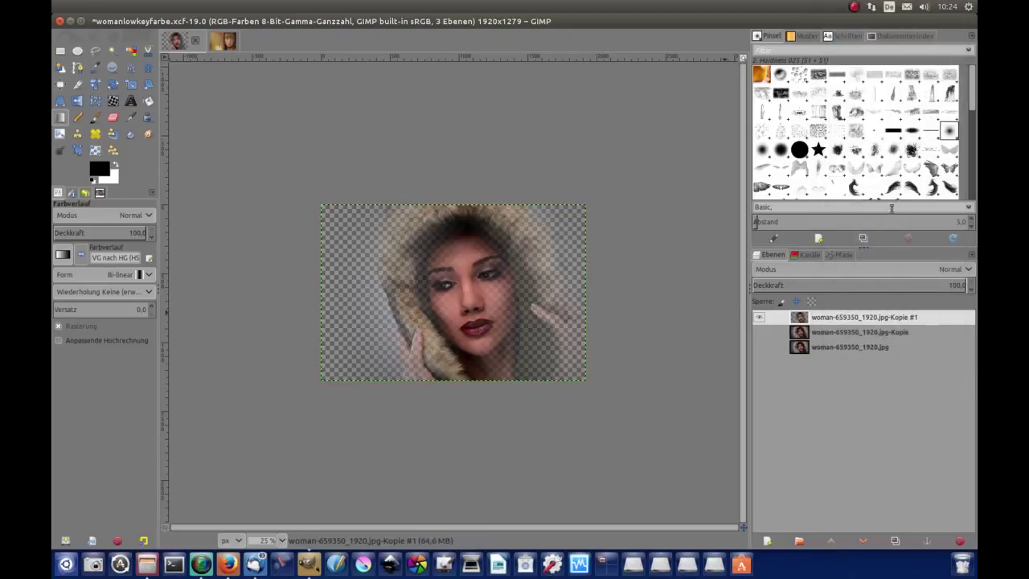
click(768, 541)
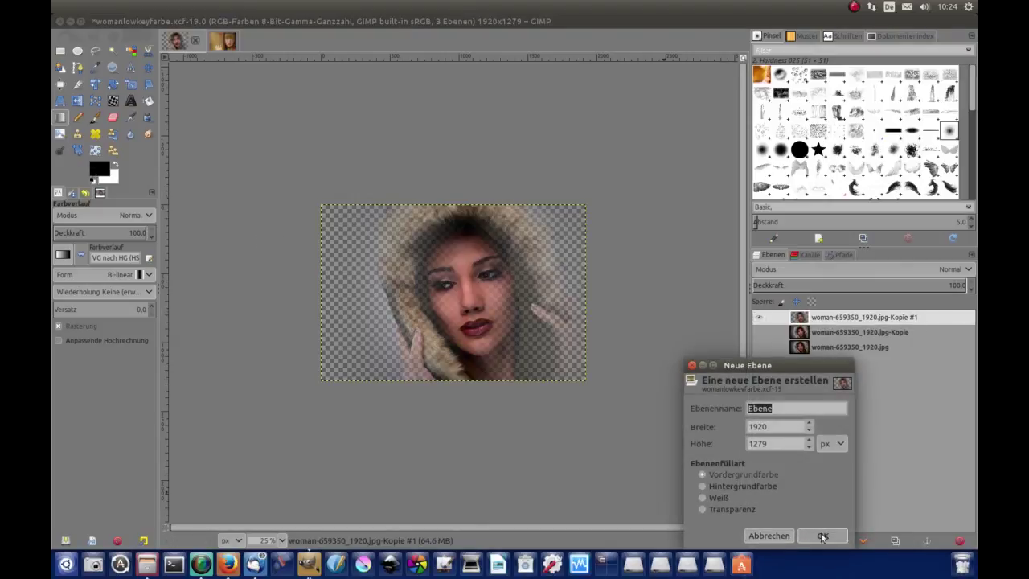
click(823, 535)
drag(804, 334, 809, 317)
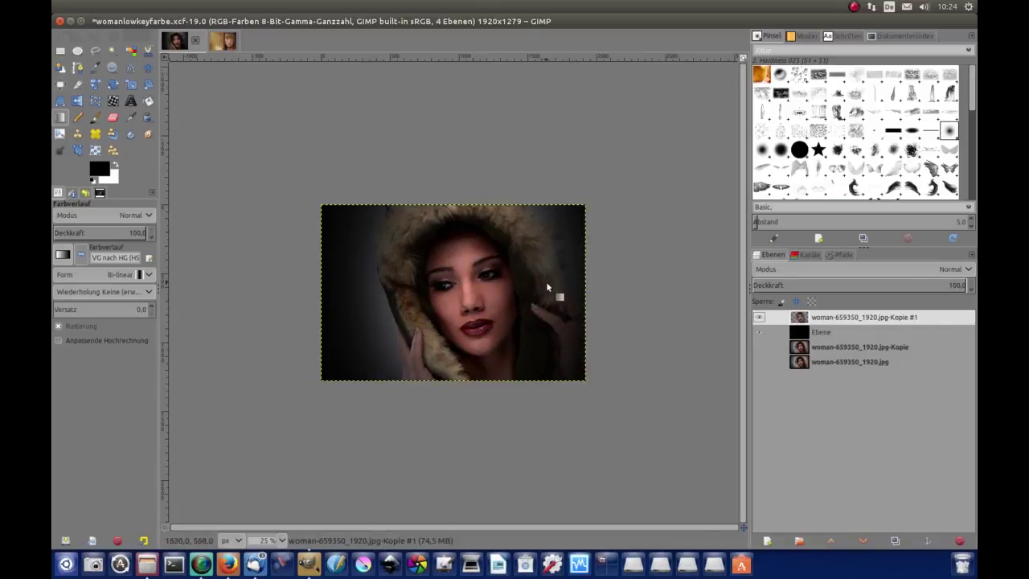
right_click(822, 320)
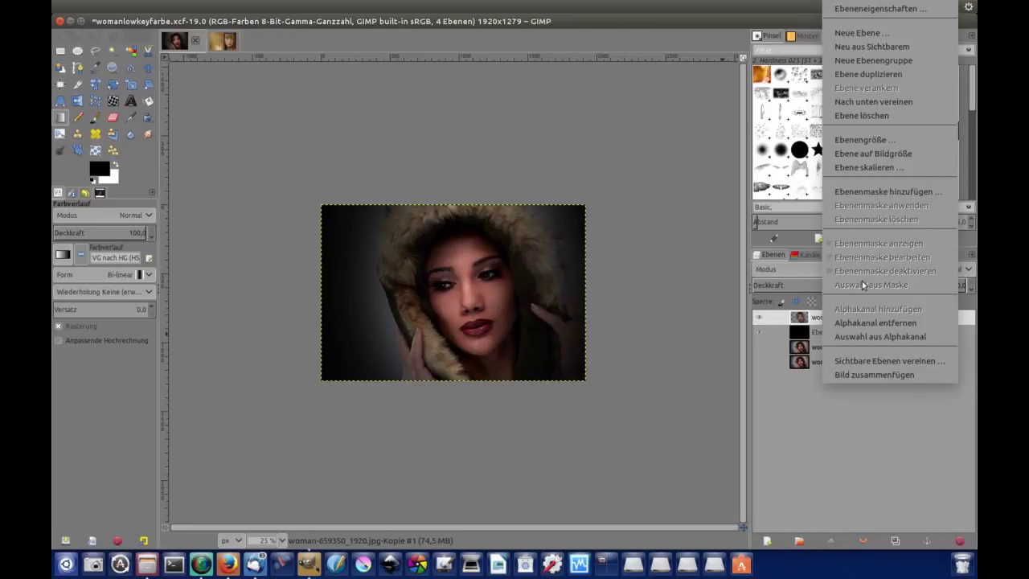
click(881, 102)
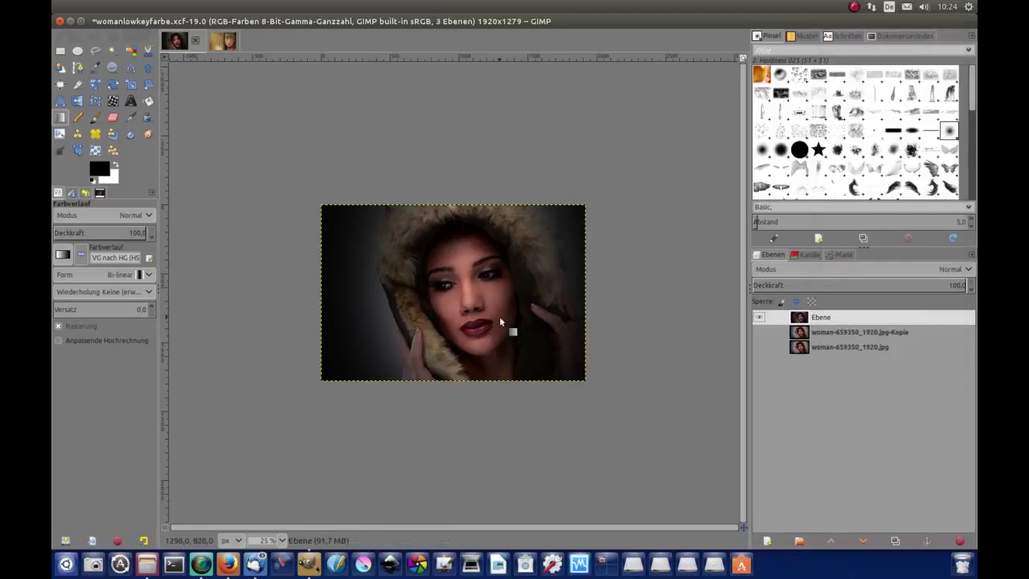
Desaturate the merged Ebene layer with Sättigung scale 0 to make it black and white
key(plus)
key(plus)
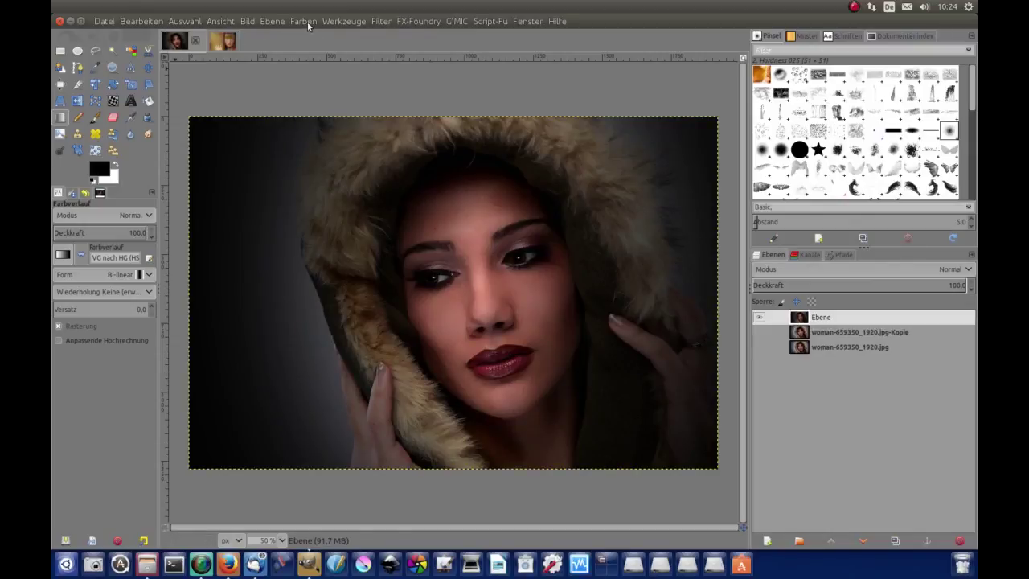
click(303, 22)
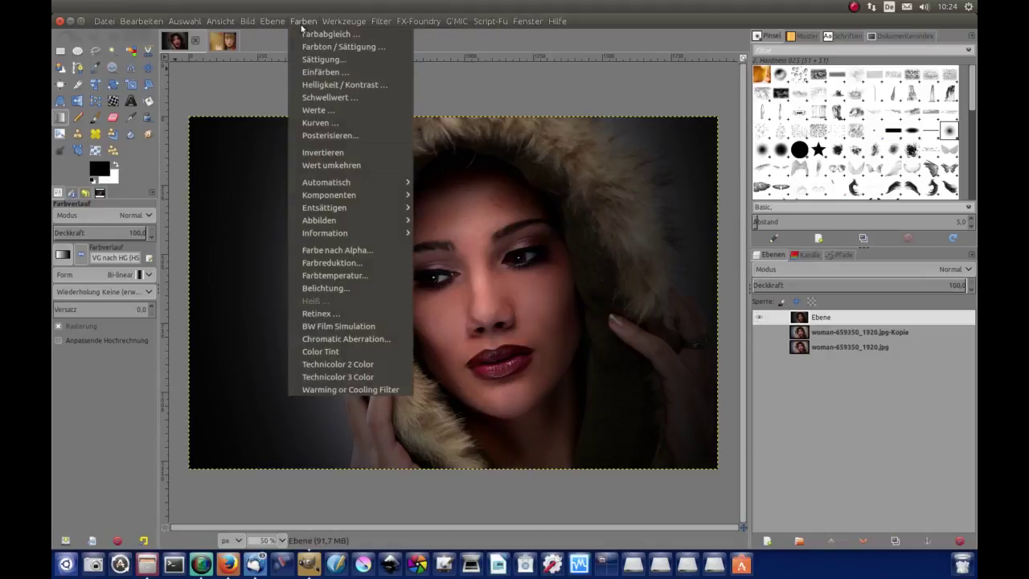
click(324, 61)
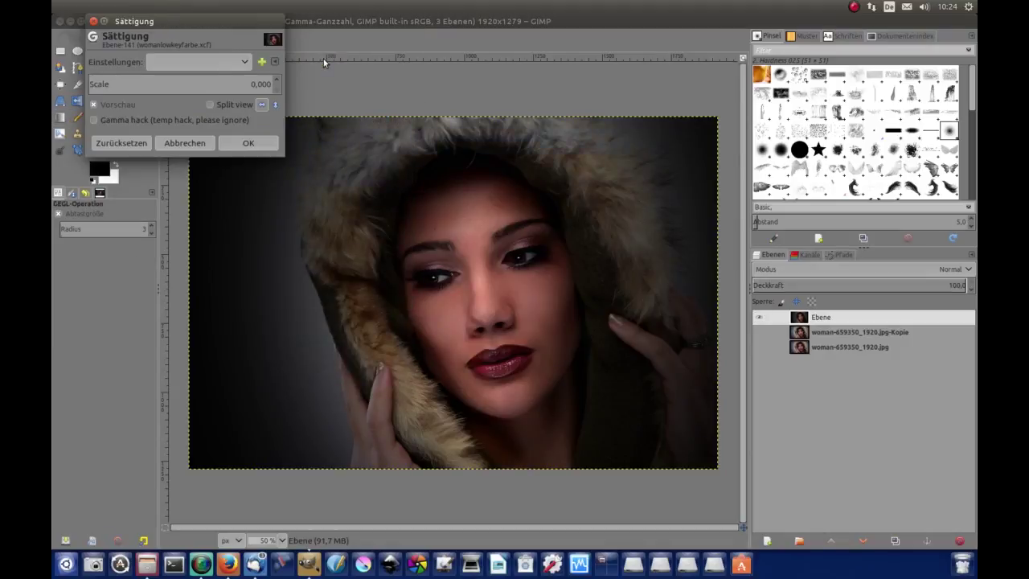
click(248, 145)
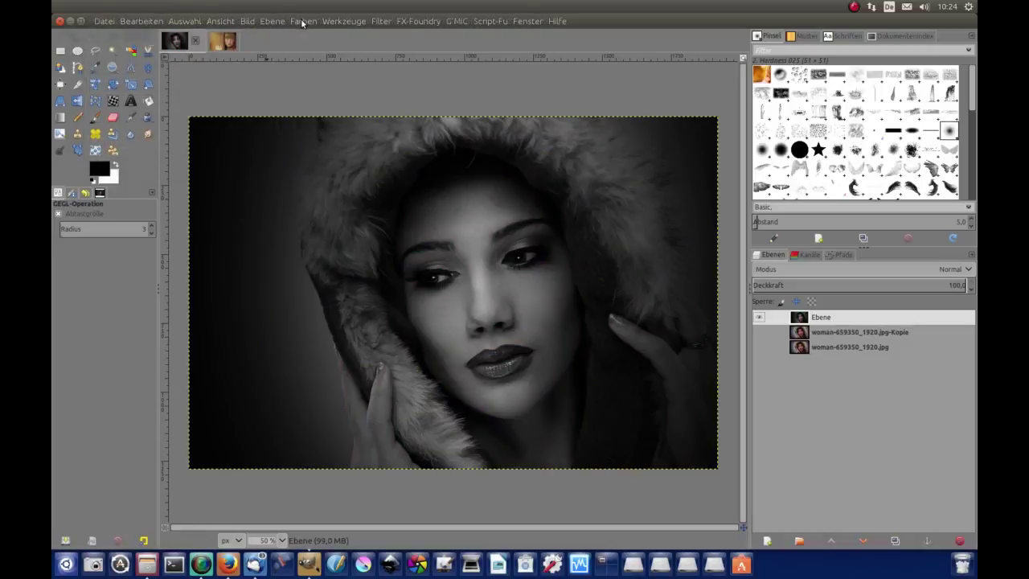
click(303, 22)
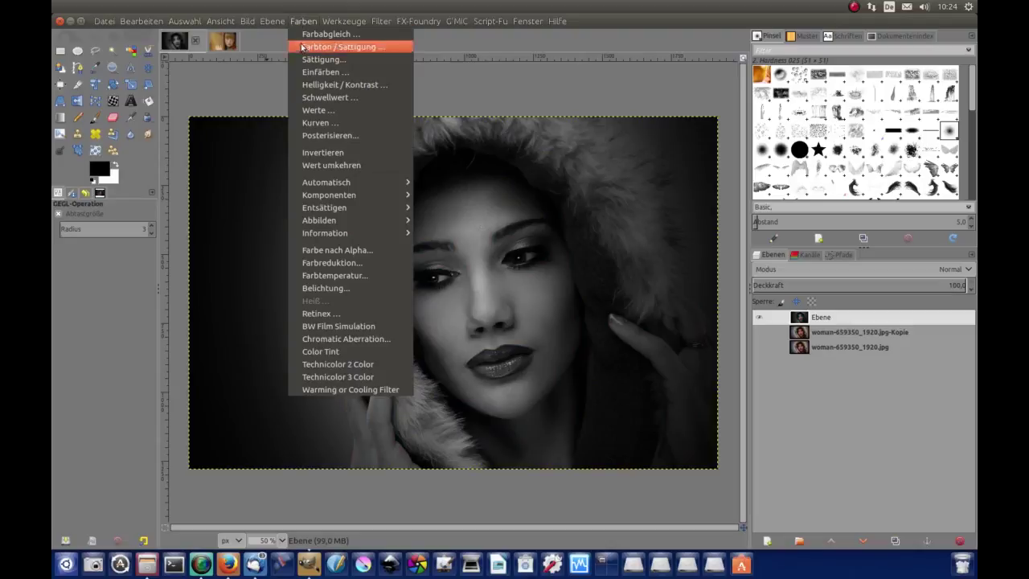
Apply Levels with input black at 11 and input white at 202
click(320, 111)
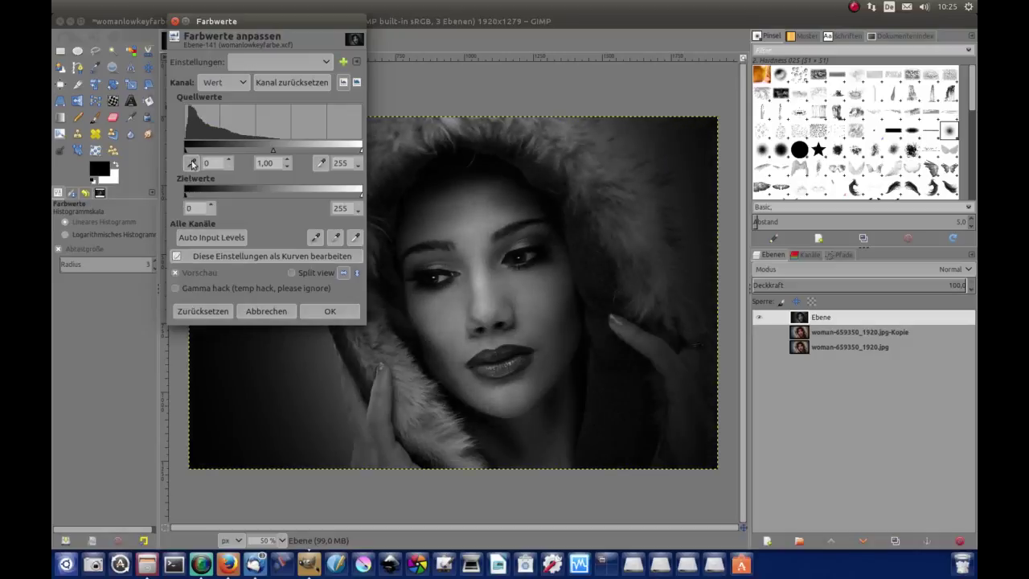
drag(189, 153, 191, 154)
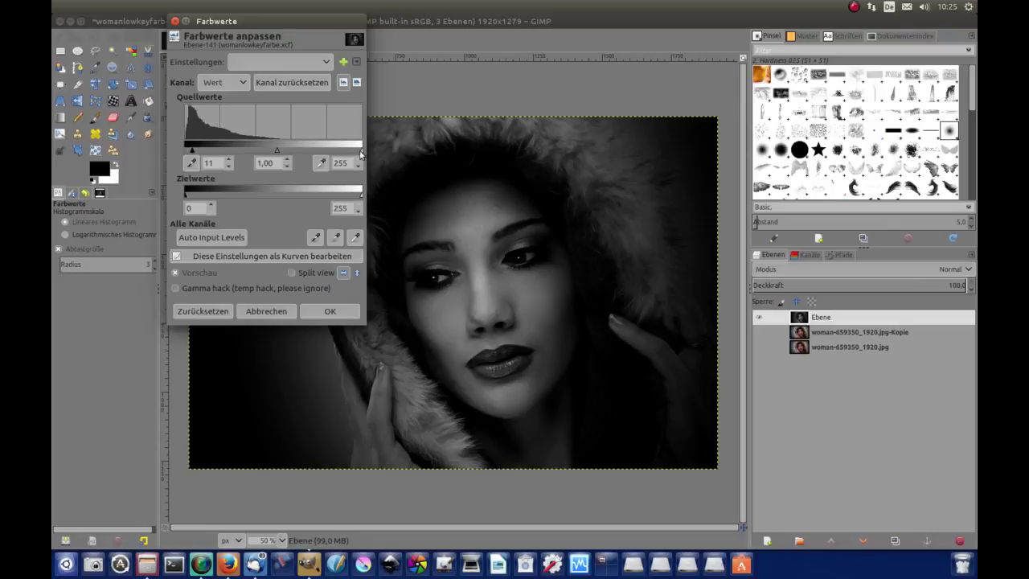
drag(361, 152, 325, 153)
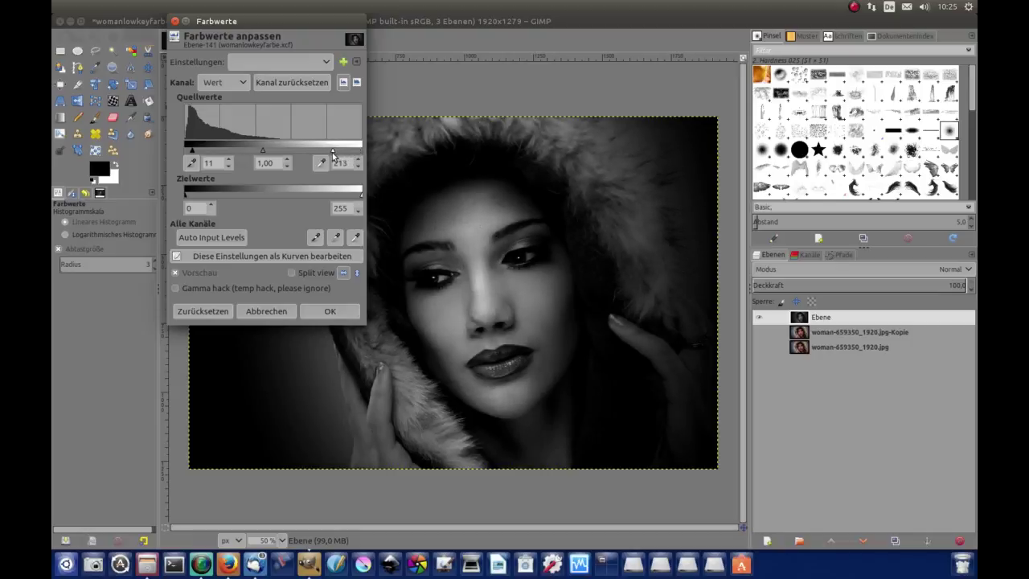
click(341, 311)
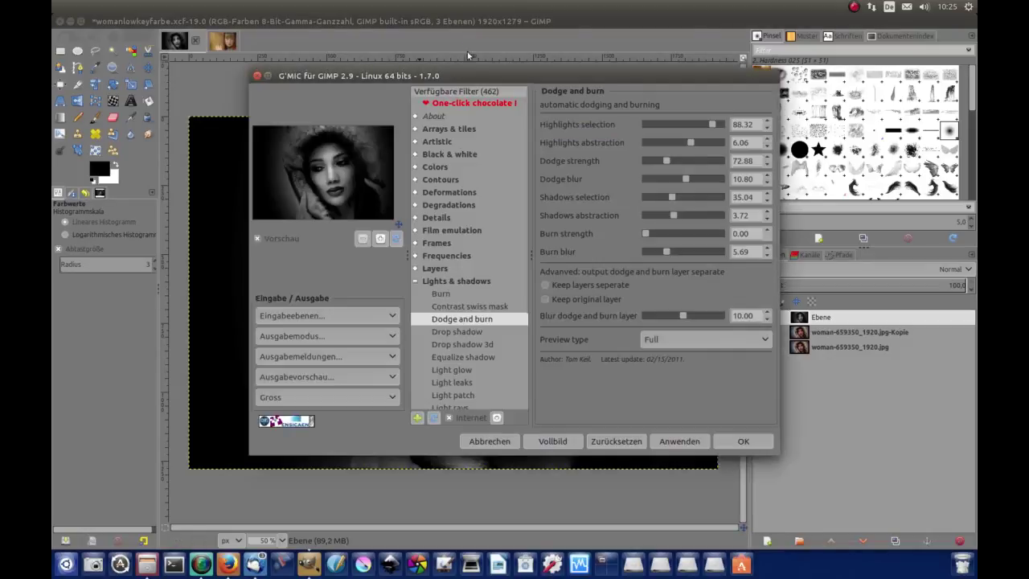
Apply G'MIC Dodge and burn with lower Highlights, higher Shadows selection, and reduced Burn blur
click(416, 281)
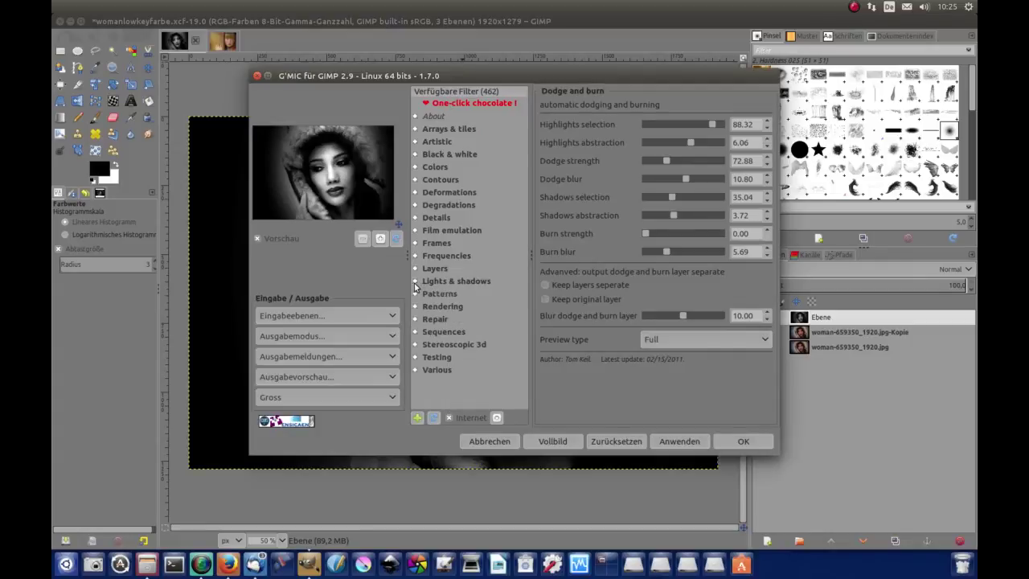
click(415, 282)
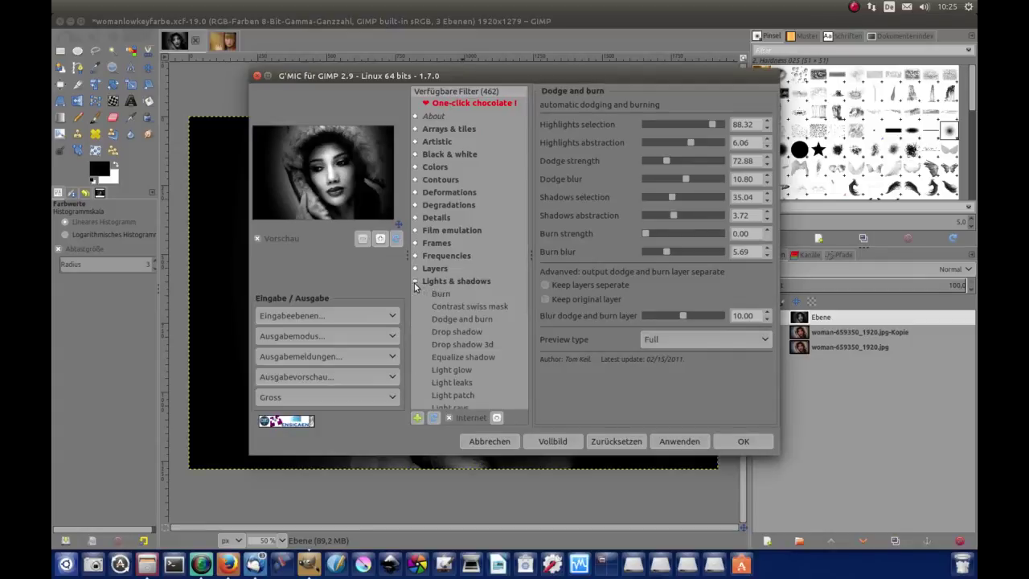
click(456, 318)
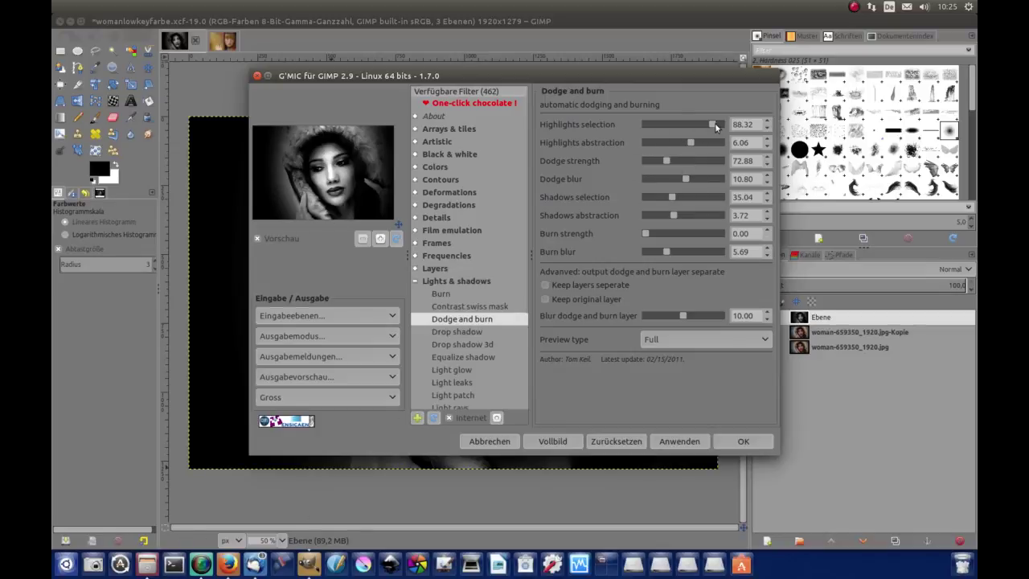
mouse_move(713, 125)
mouse_down()
mouse_move(641, 135)
mouse_move(714, 128)
mouse_up()
mouse_move(674, 198)
mouse_down()
mouse_move(716, 193)
mouse_move(688, 198)
mouse_move(696, 217)
mouse_move(674, 218)
mouse_move(689, 233)
mouse_move(636, 238)
mouse_up()
drag(692, 248, 677, 255)
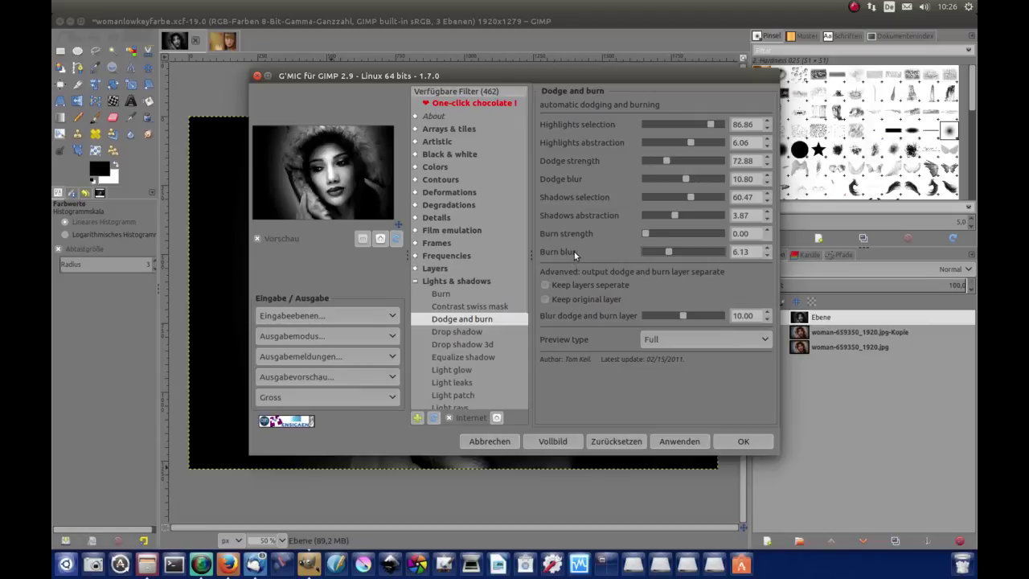
click(745, 442)
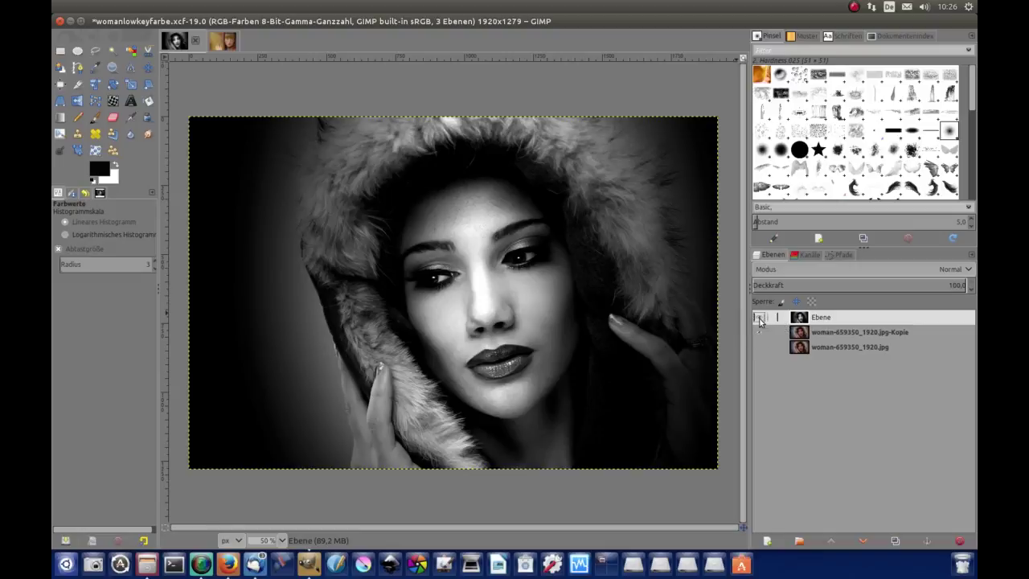
click(760, 318)
click(760, 319)
scroll(527, 319, up, 1)
scroll(527, 319, up, 1)
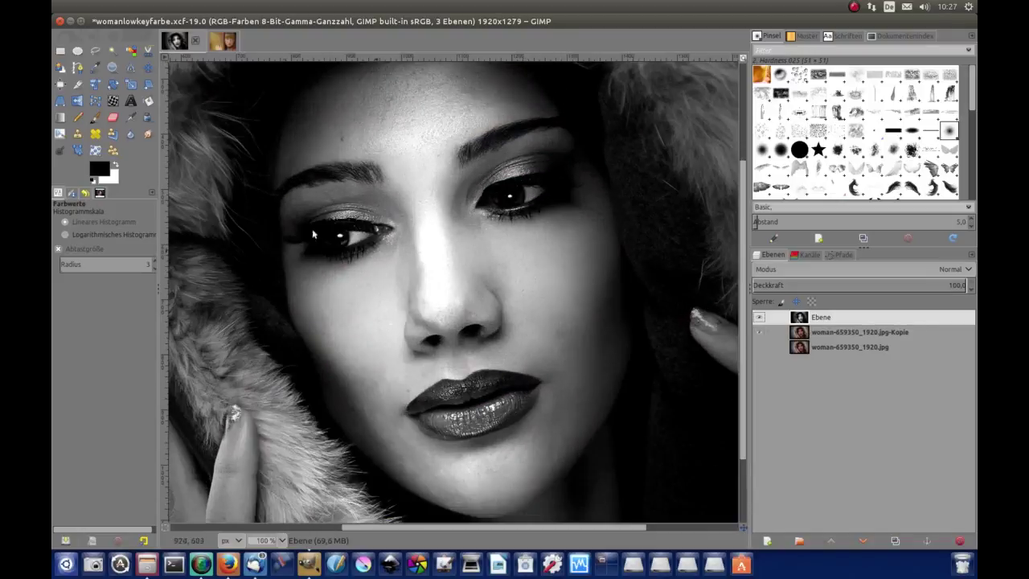
Select the Eraser and shrink its brush to about 45 to fit an iris
click(113, 117)
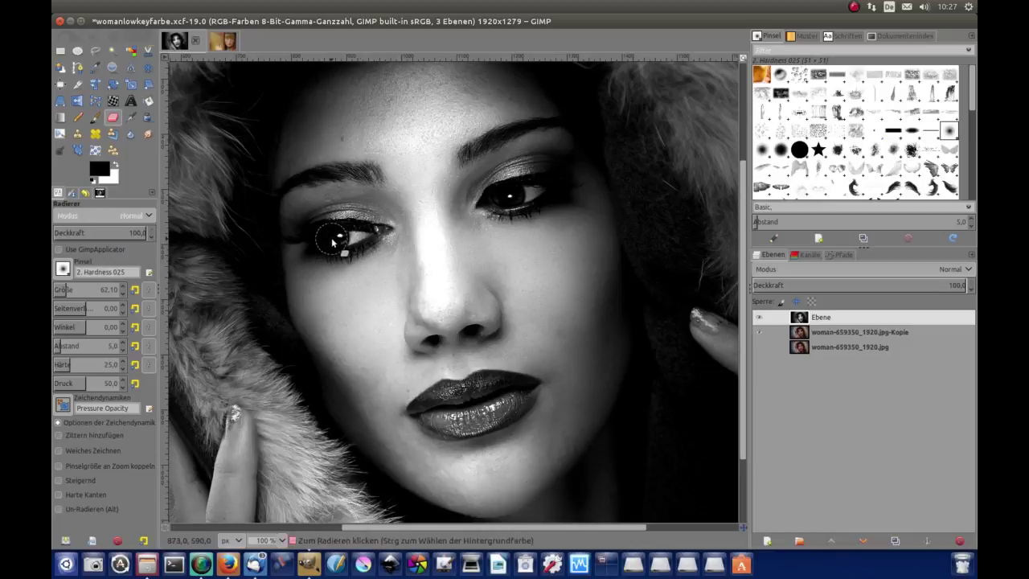
scroll(332, 241, up, 1)
scroll(336, 241, up, 1)
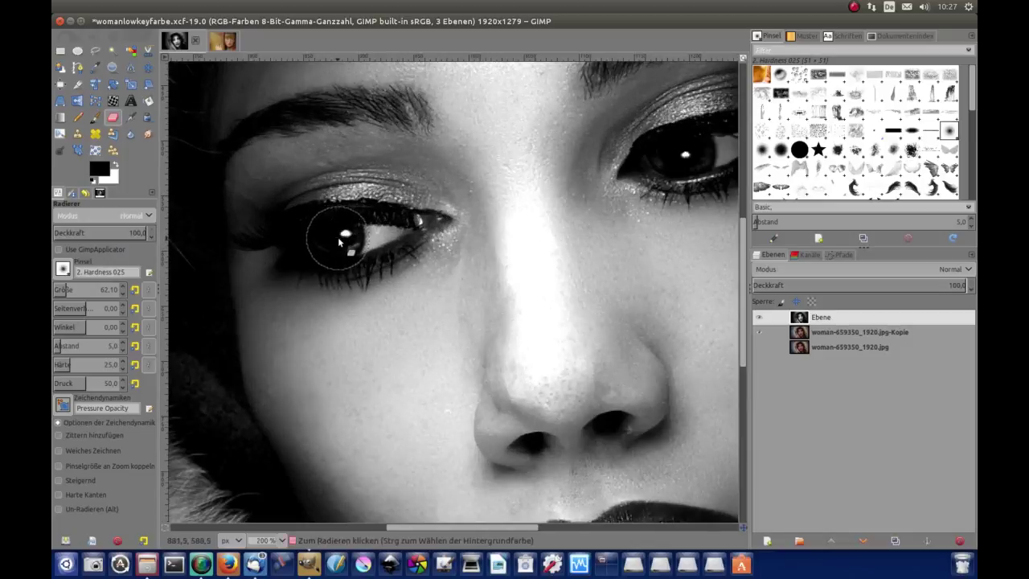
drag(64, 287, 58, 289)
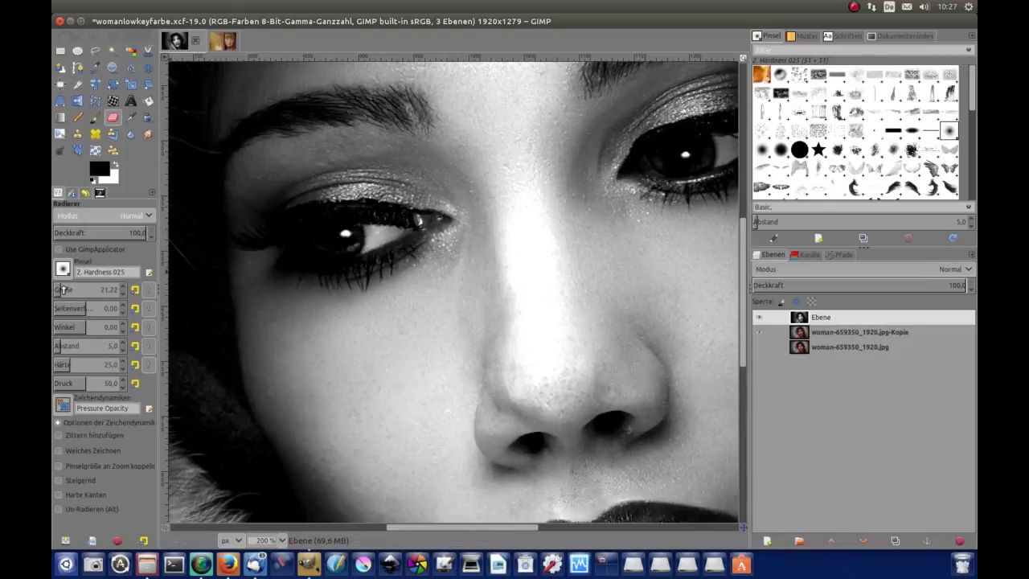
Erase over both irises to reveal their brown colour, then zoom out
click(340, 240)
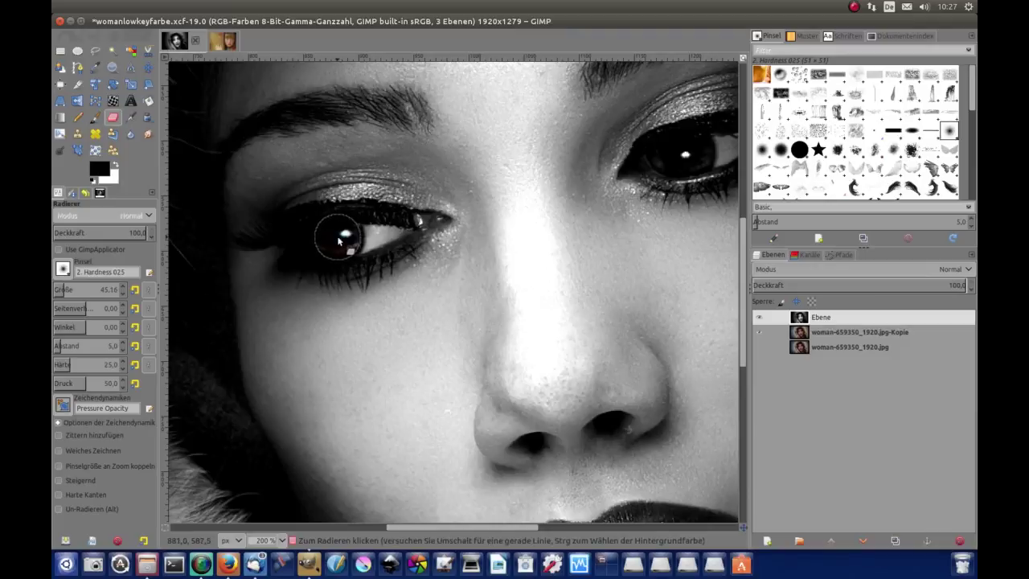
click(339, 239)
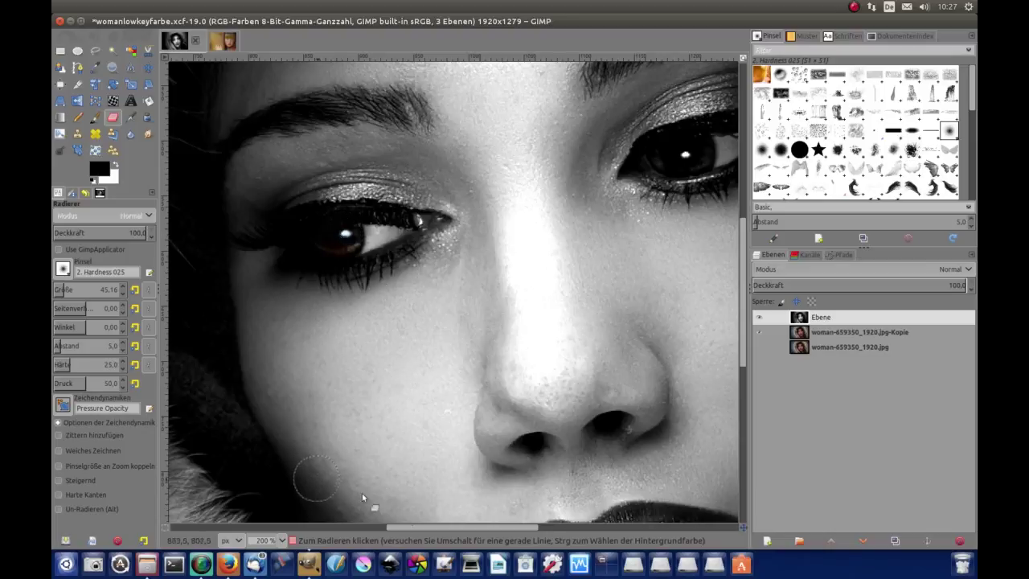
drag(498, 527, 540, 527)
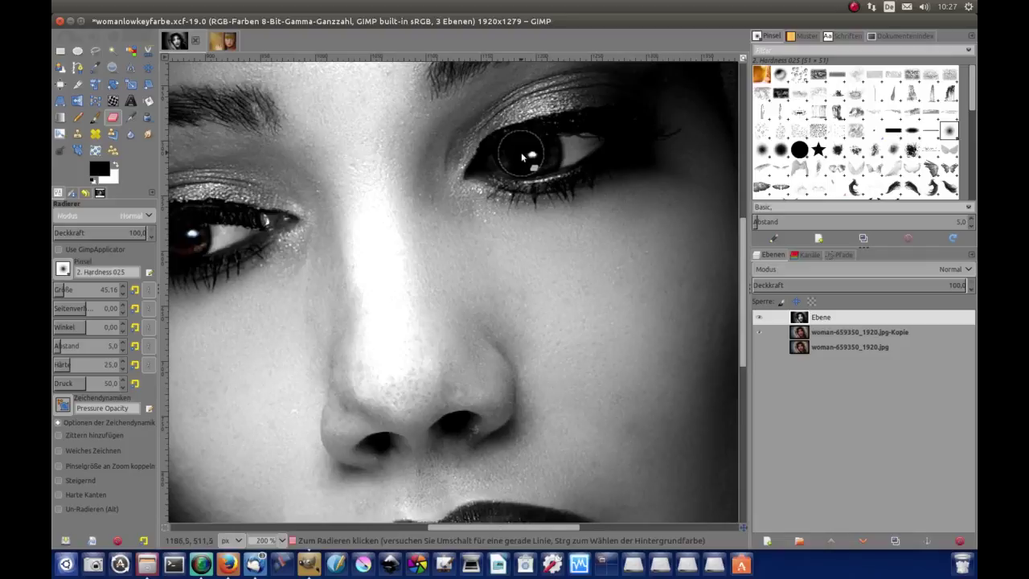
drag(537, 157, 528, 160)
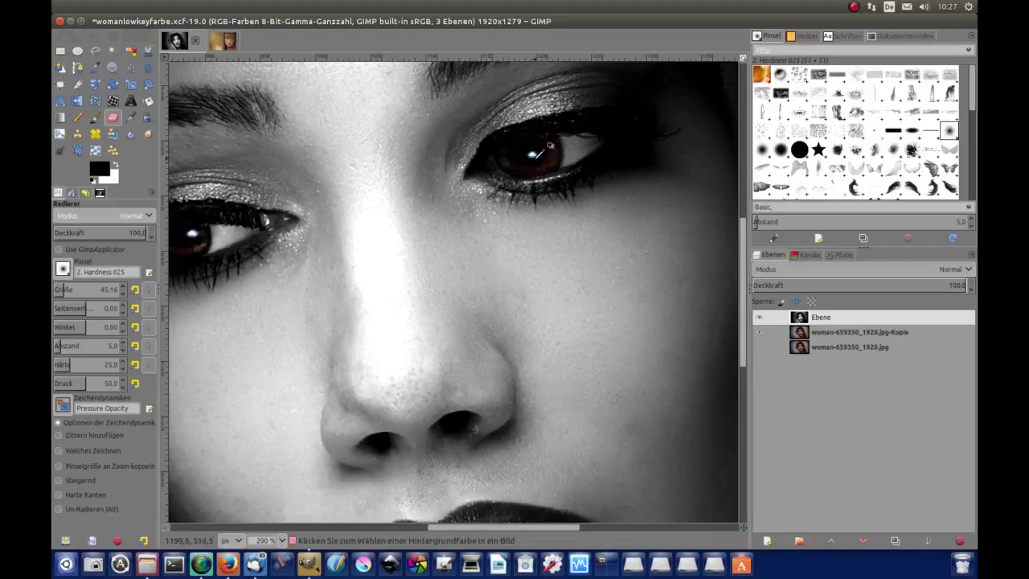
key(minus)
key(minus)
key(minus)
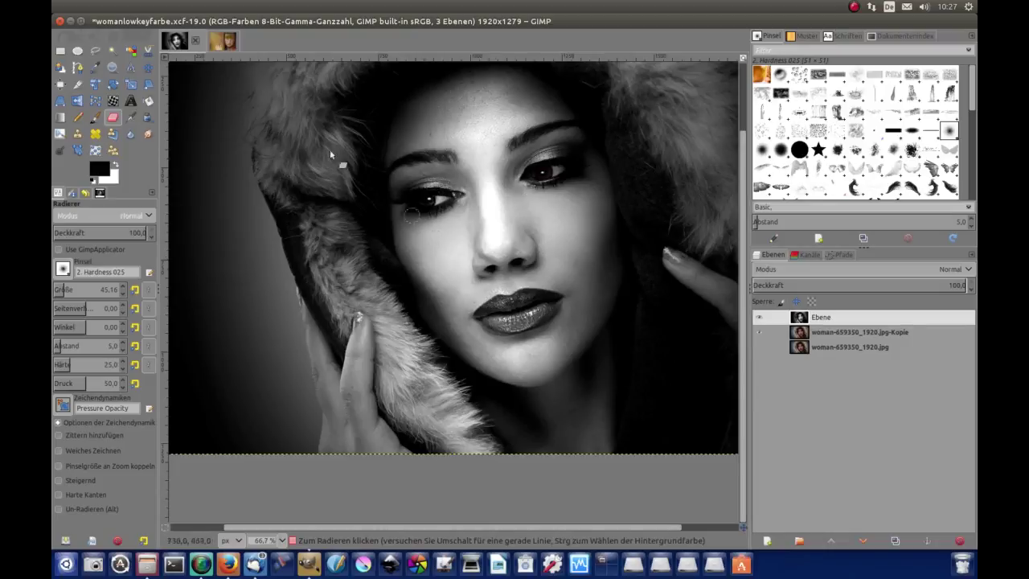
On the girl portrait, duplicate the photo layer, hide the middle copy, and desaturate the top copy to scale 0
click(223, 43)
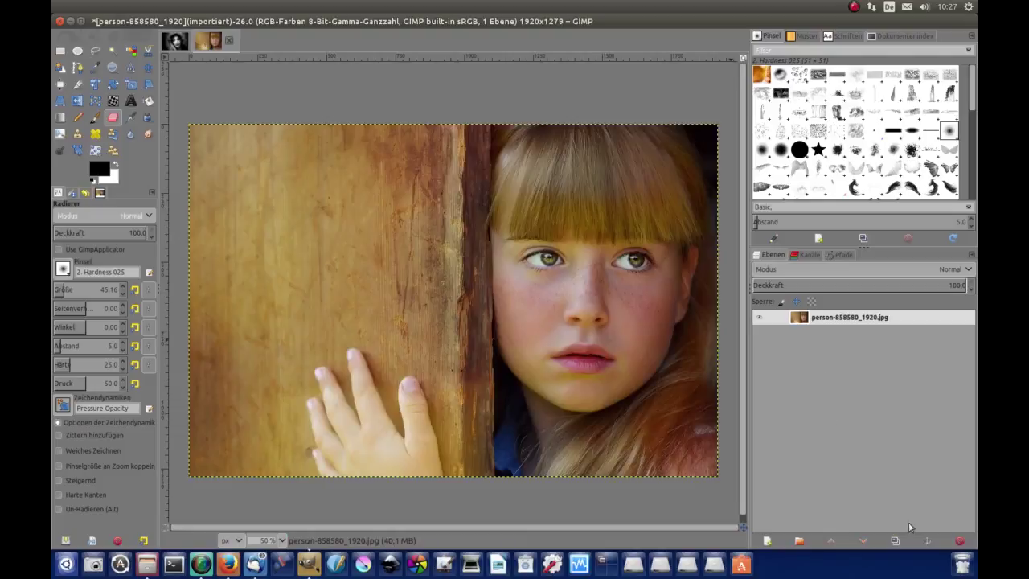
click(895, 541)
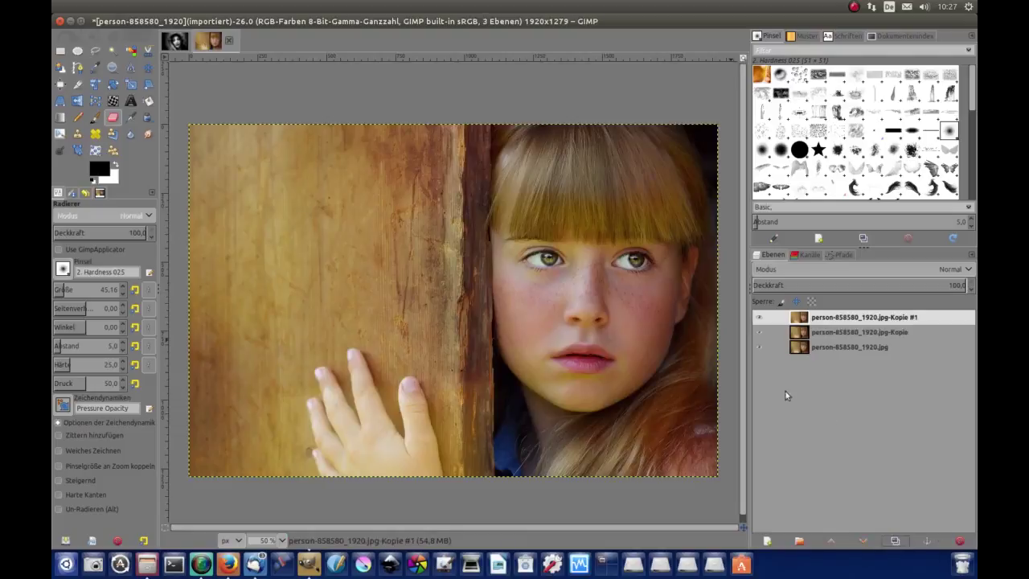
click(758, 332)
mouse_move(321, 20)
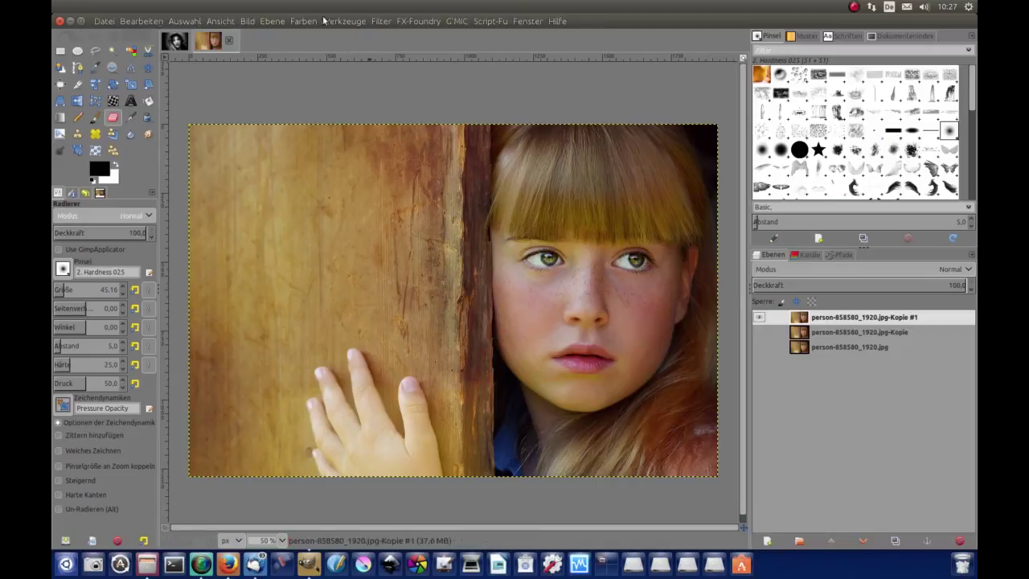
click(303, 22)
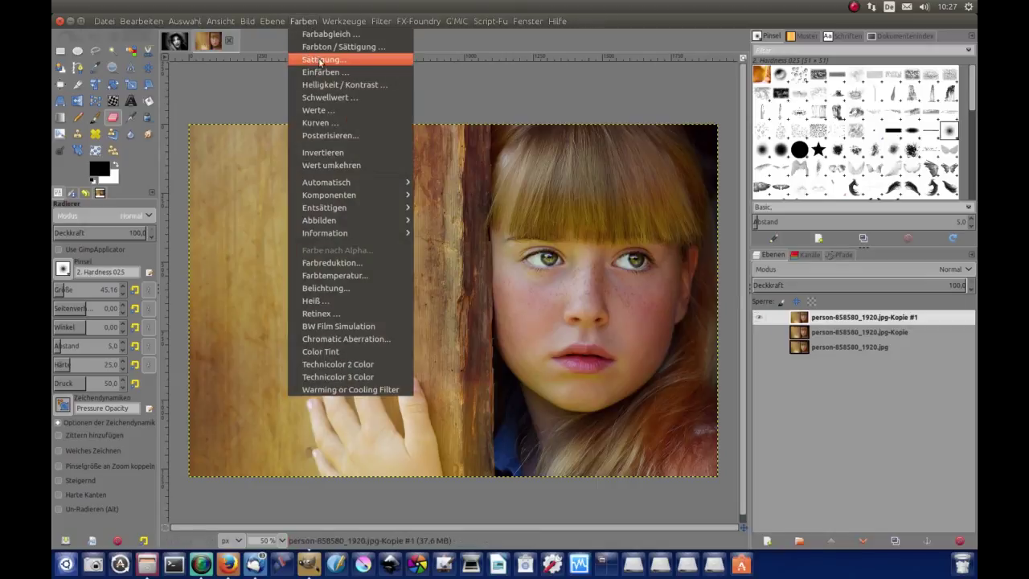
click(320, 60)
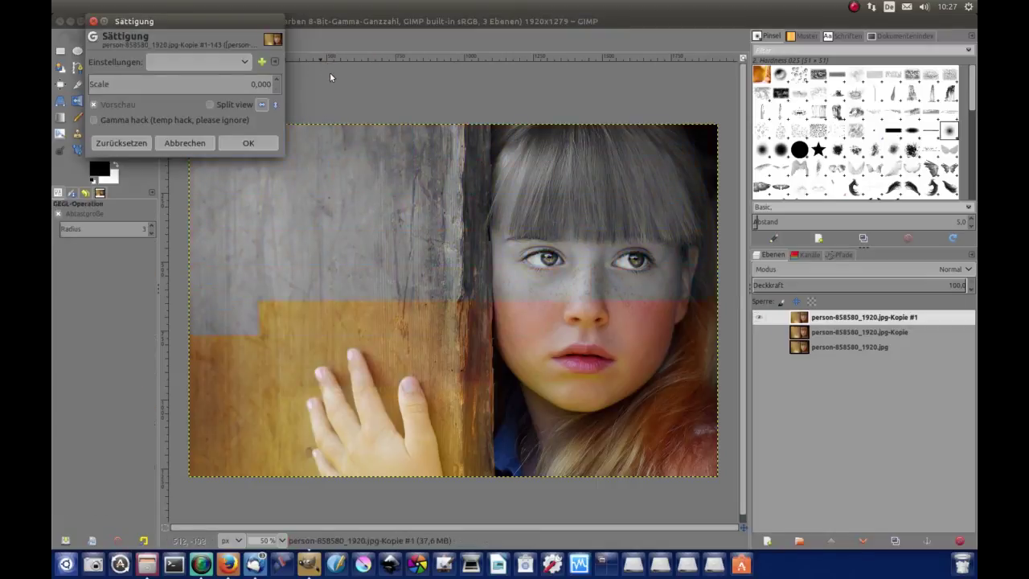
click(248, 143)
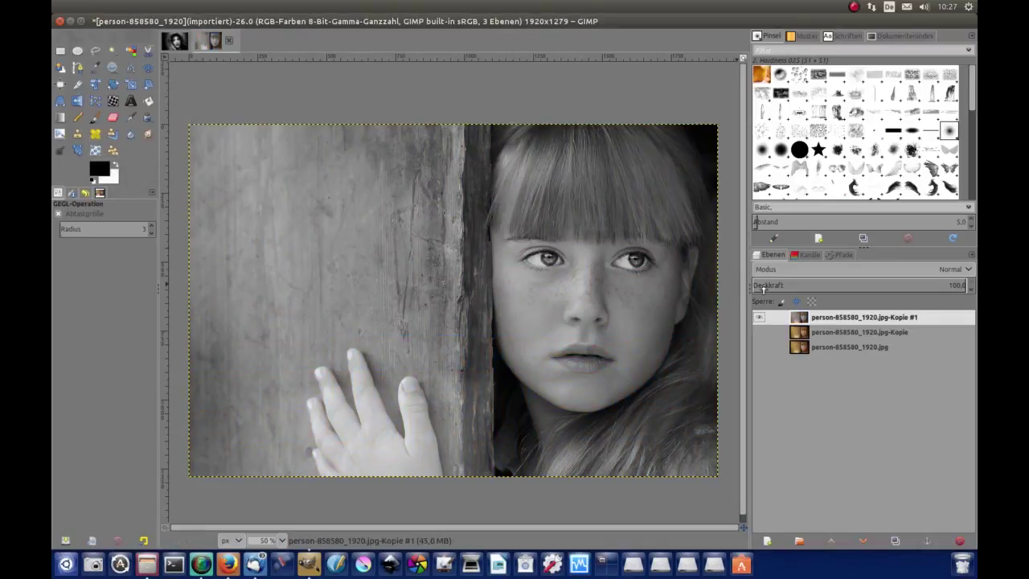
Add a white layer mask to the top black-and-white layer
right_click(842, 321)
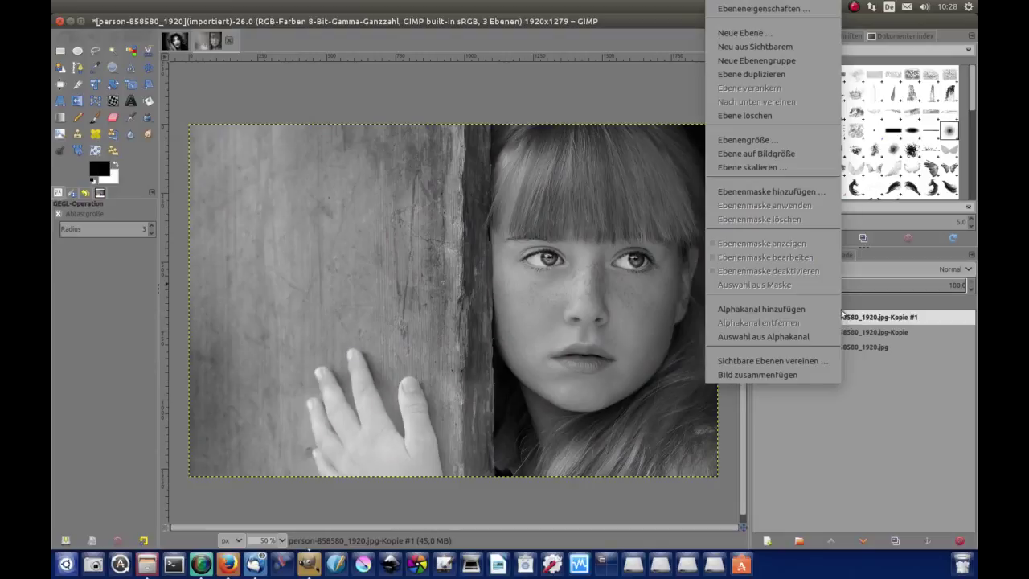
click(784, 194)
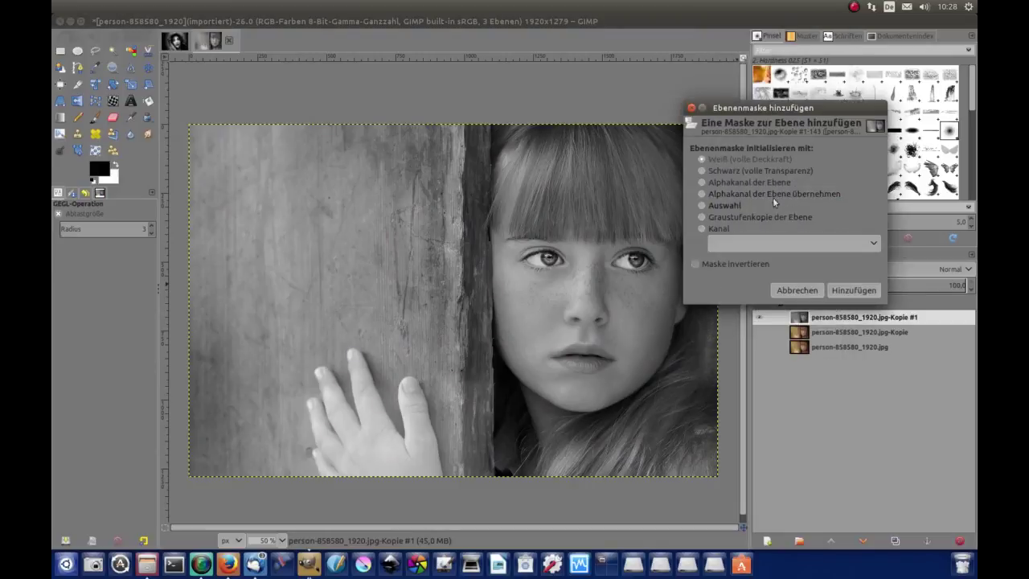
click(853, 290)
click(854, 290)
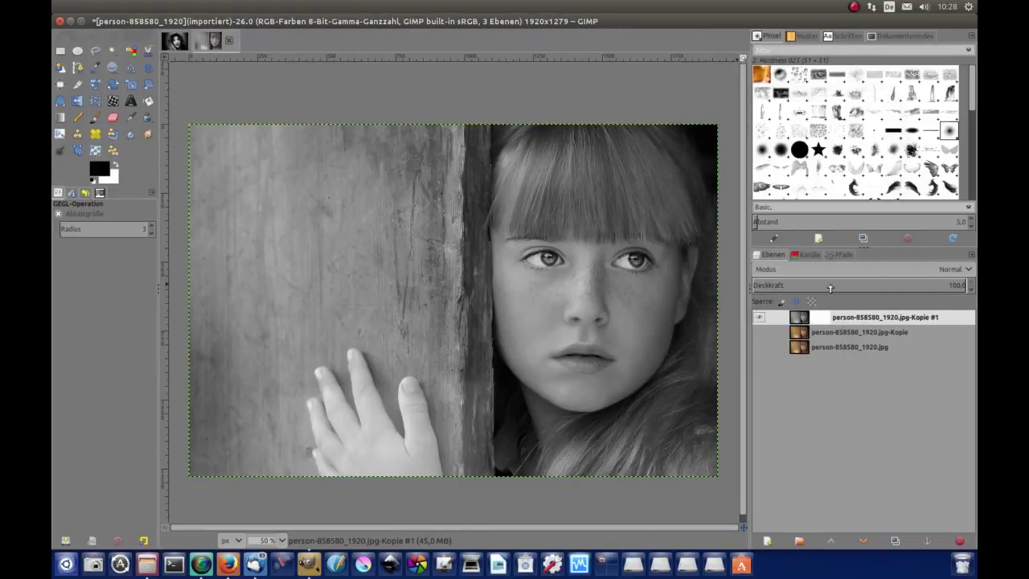
Draw a radial gradient on the mask from the face to the left edge, then apply the mask
click(60, 118)
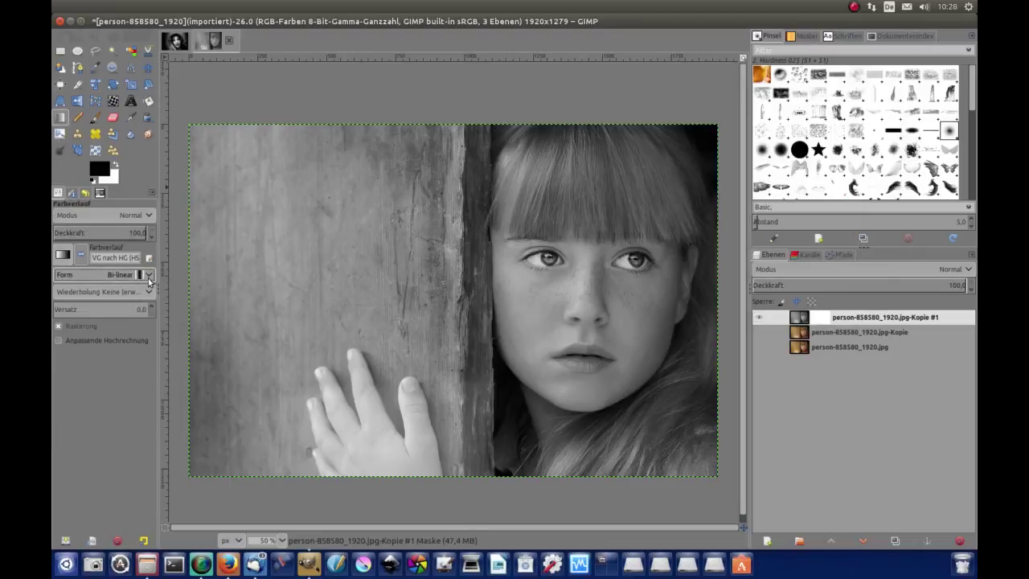
click(149, 275)
click(141, 291)
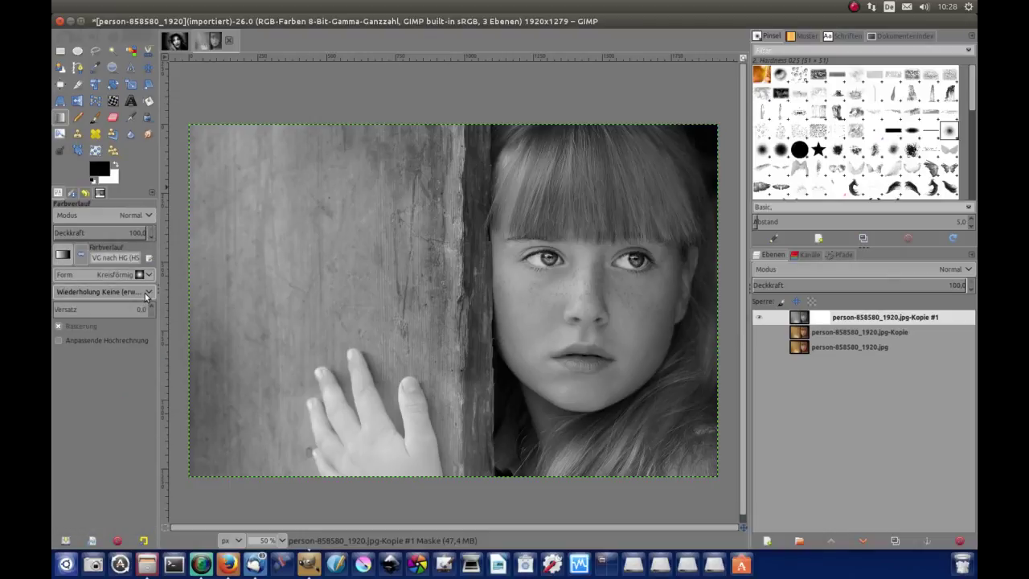
key(minus)
key(minus)
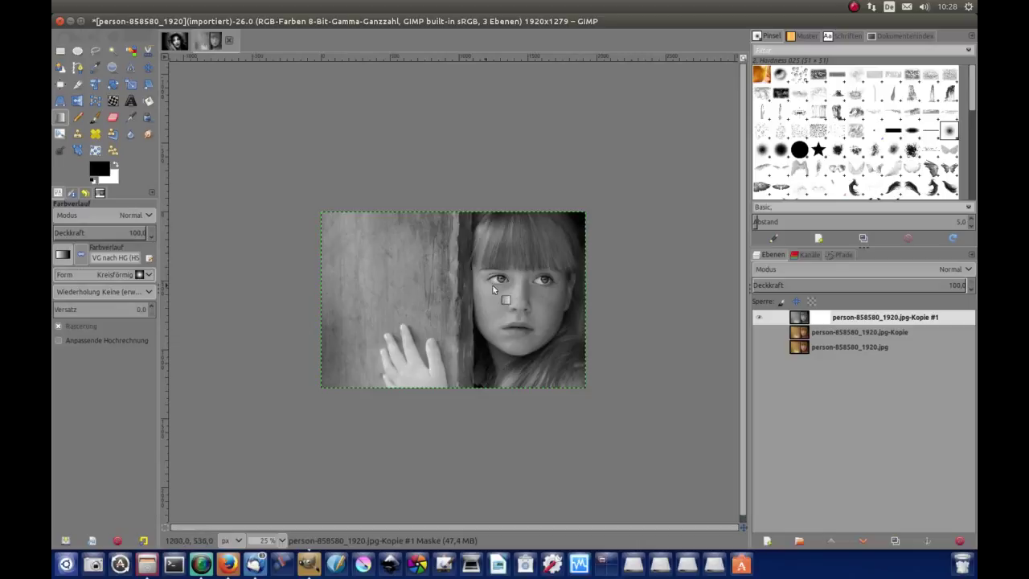
click(522, 287)
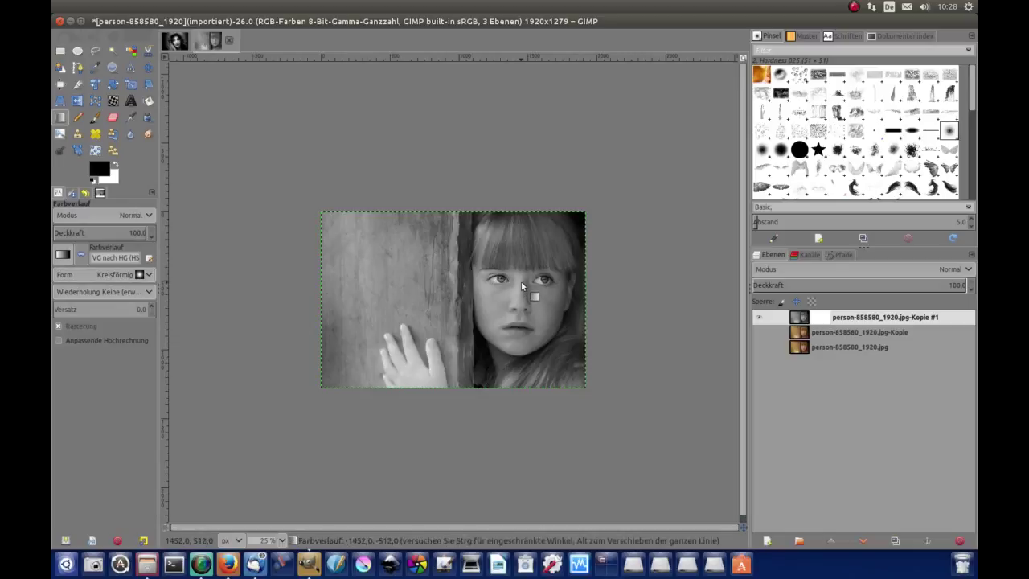
mouse_move(520, 285)
mouse_down()
mouse_move(352, 307)
mouse_move(283, 299)
mouse_up()
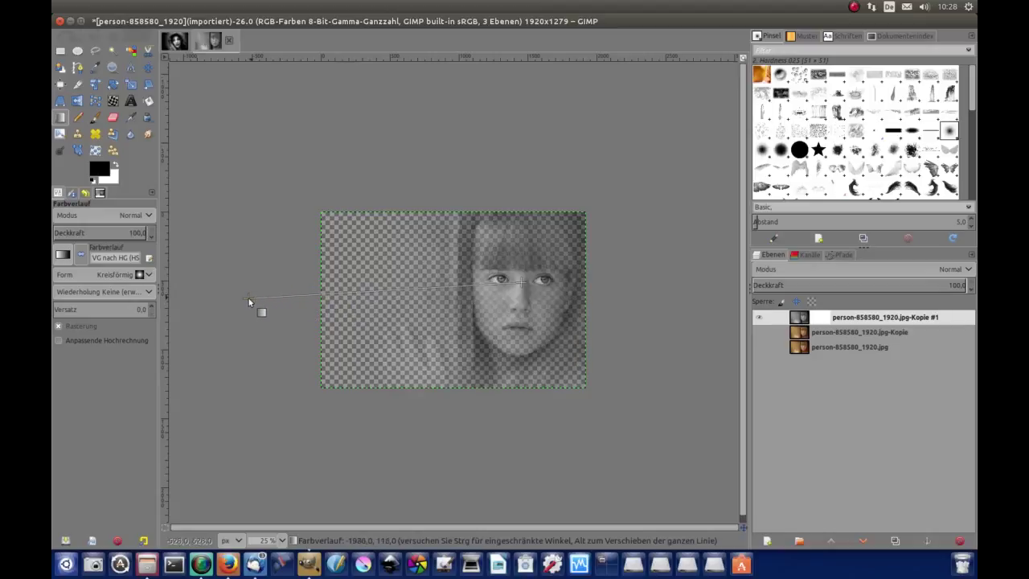
drag(246, 298, 246, 298)
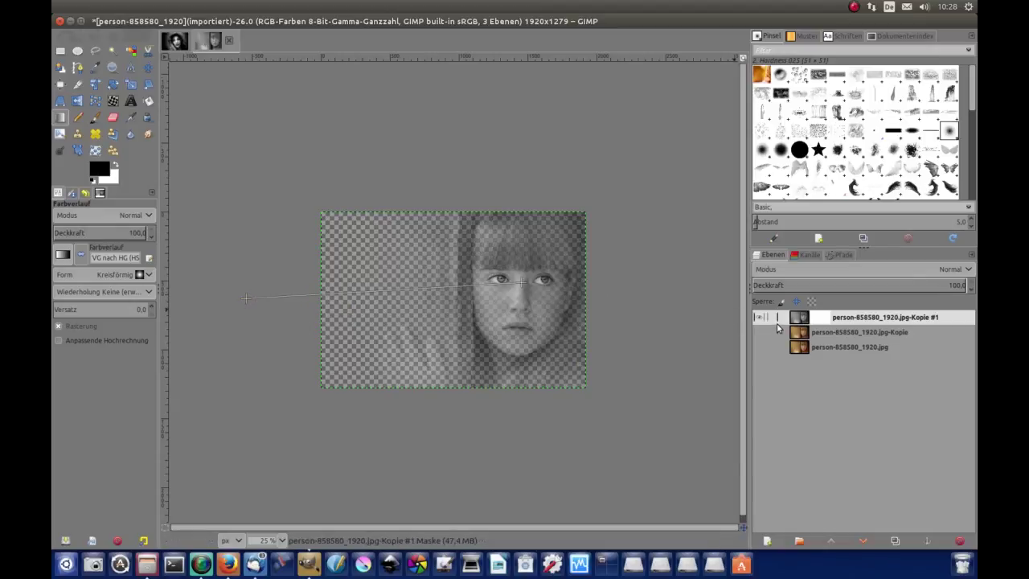
key(Return)
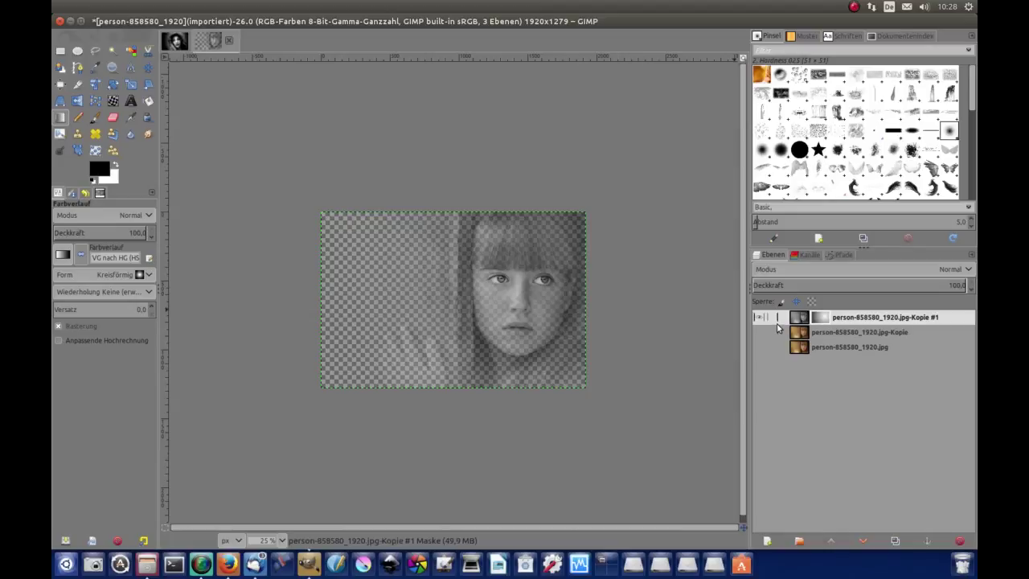
right_click(852, 319)
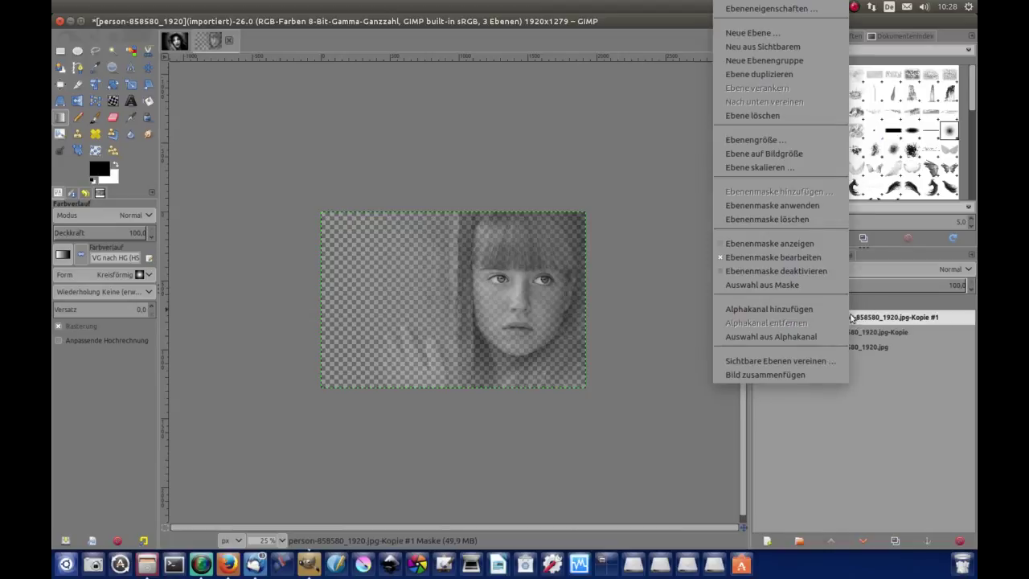
click(799, 206)
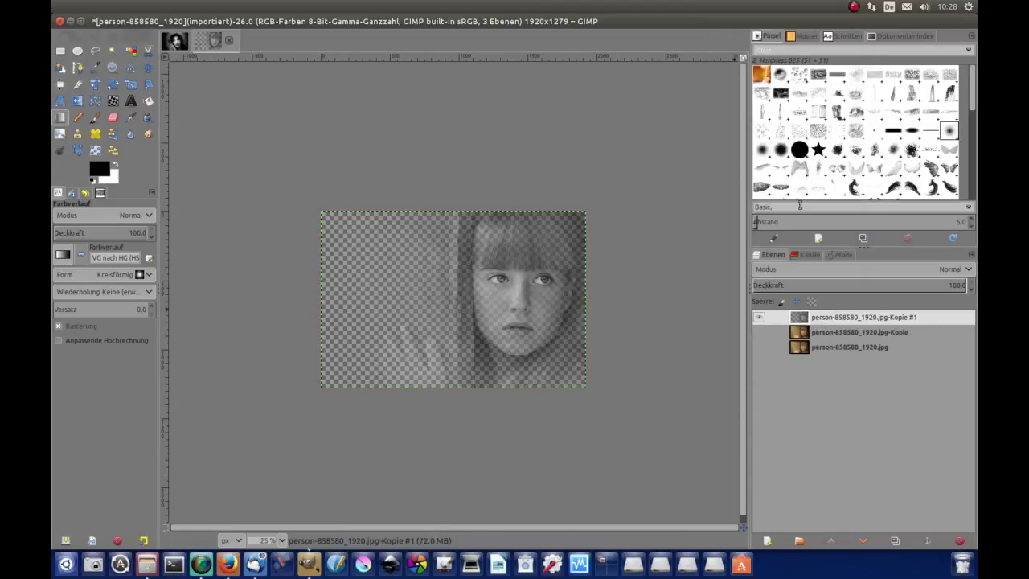
Add a black-filled layer and move the faded 'Kopie #1' layer above it
click(767, 543)
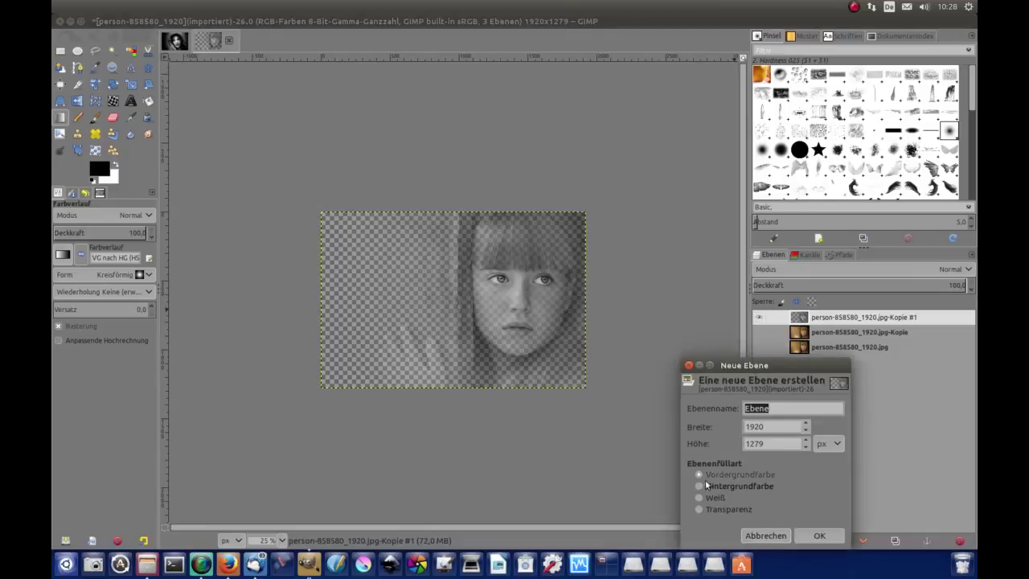
click(816, 536)
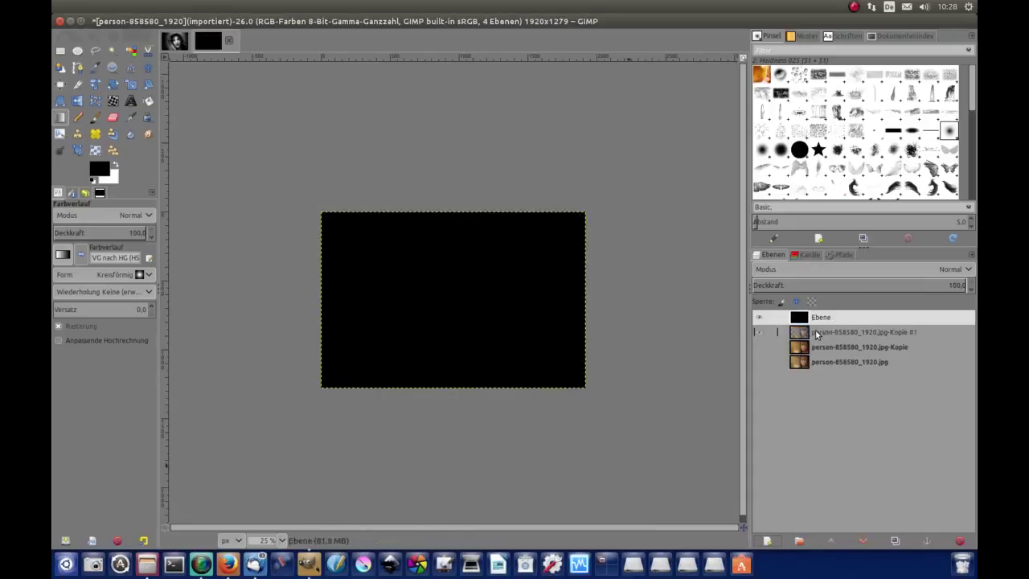
drag(817, 335, 817, 316)
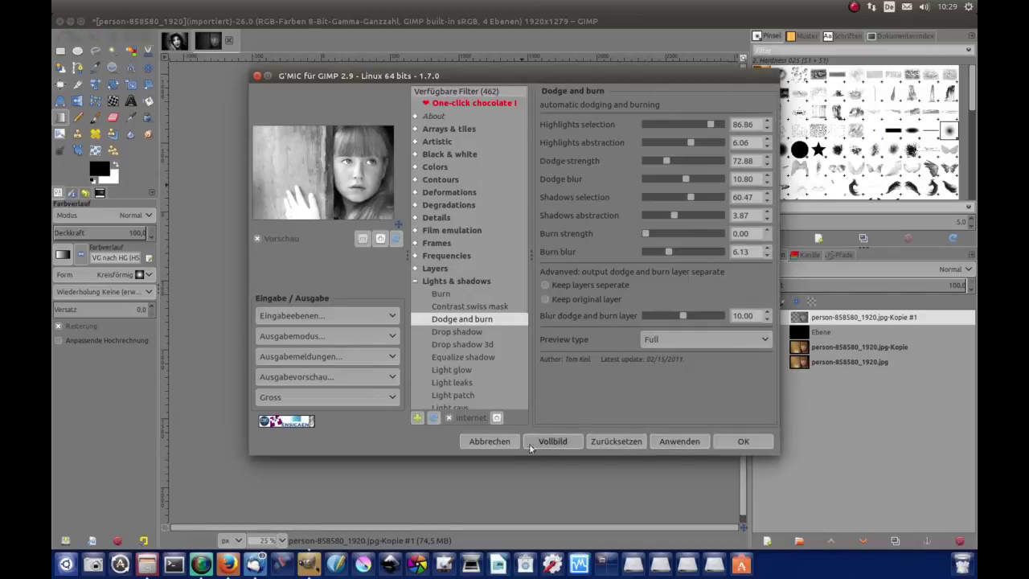
click(490, 442)
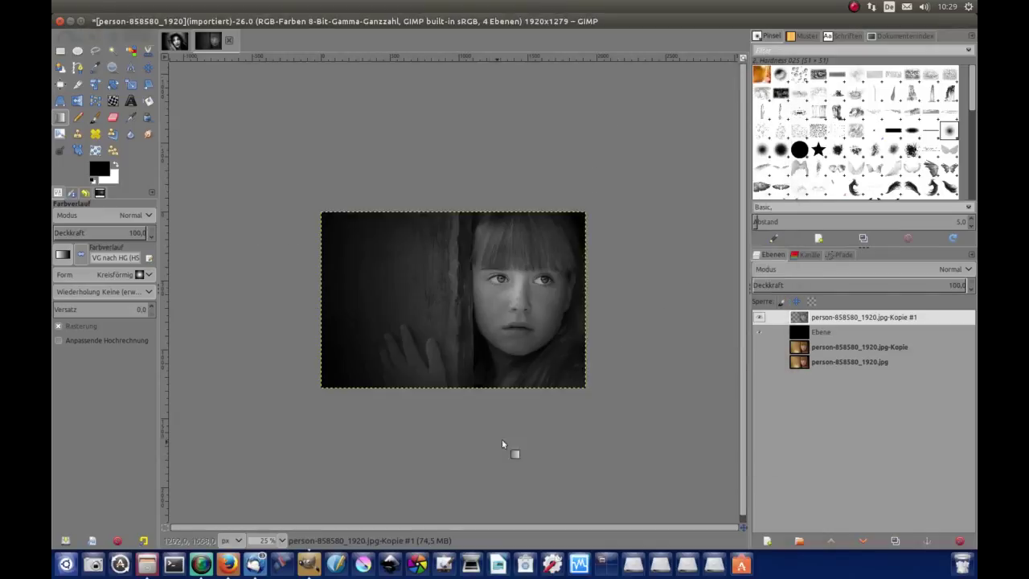
right_click(825, 320)
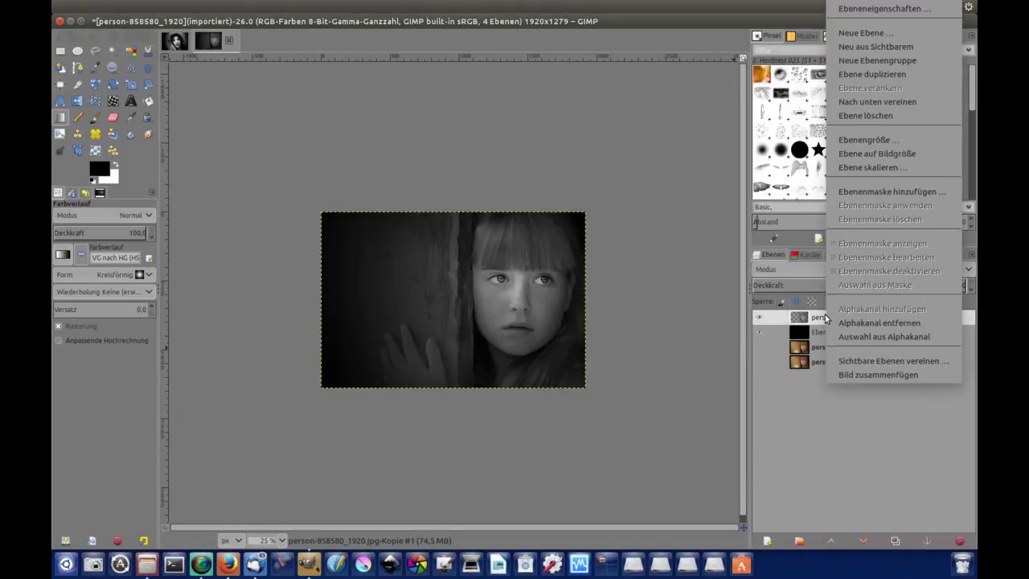
Merge the faded layer down, then apply Dodge and burn with Highlights selection 94.16
click(892, 104)
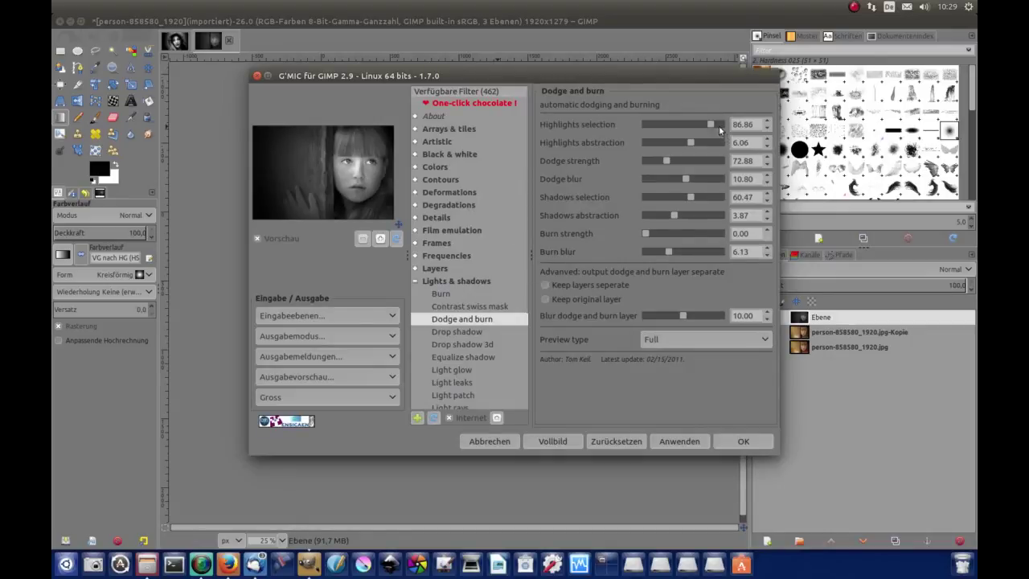
drag(712, 126, 666, 128)
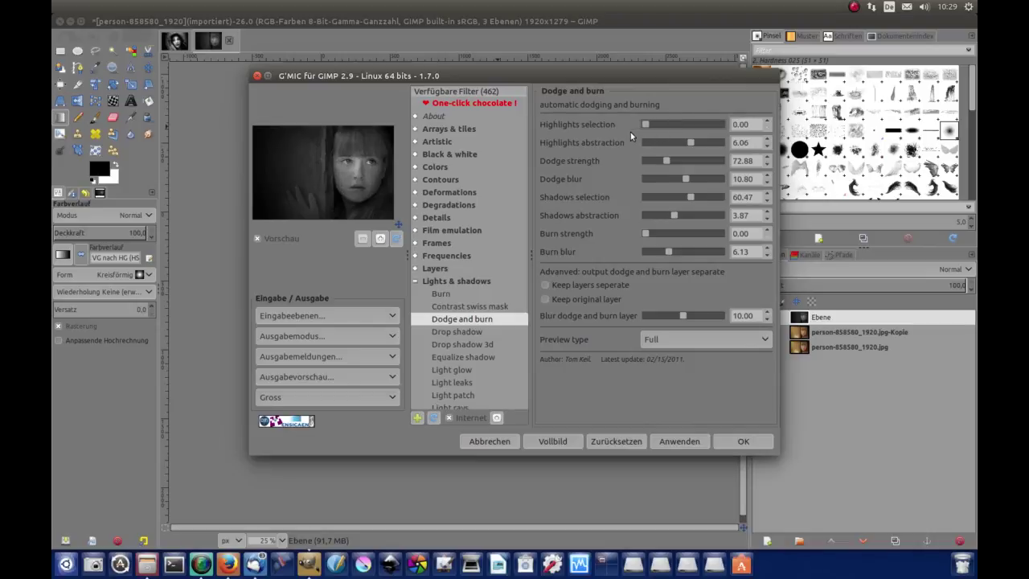
drag(644, 127, 703, 131)
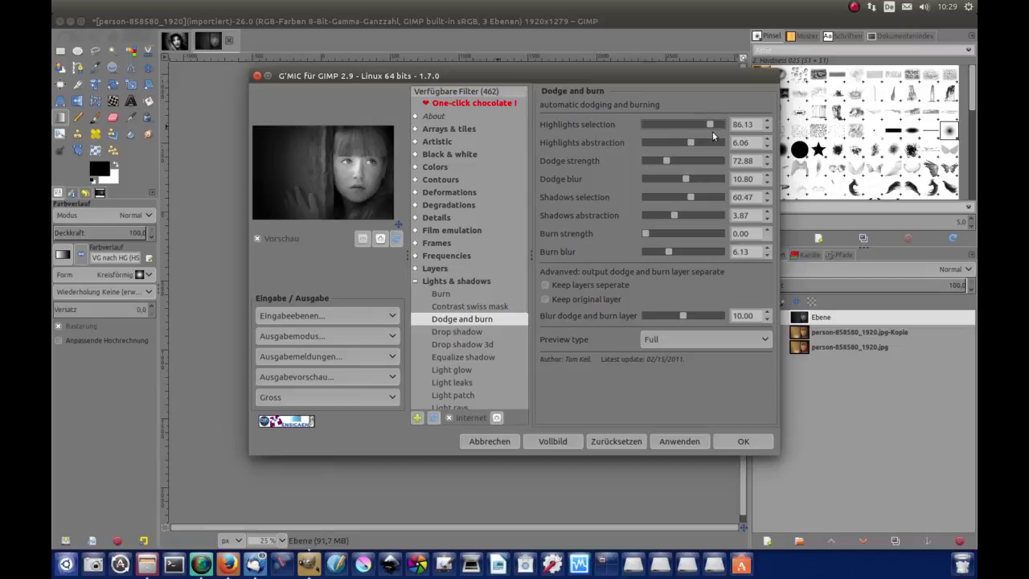
drag(703, 131, 720, 136)
click(750, 442)
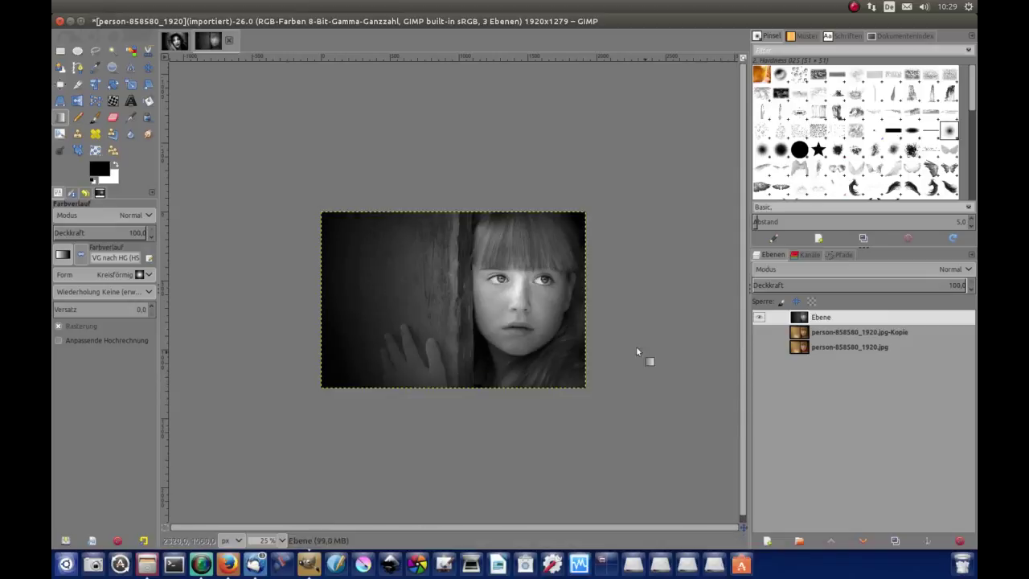
Zoom in and toggle the toned layer's visibility to compare it with the colour original
scroll(567, 313, up, 2)
scroll(568, 313, up, 1)
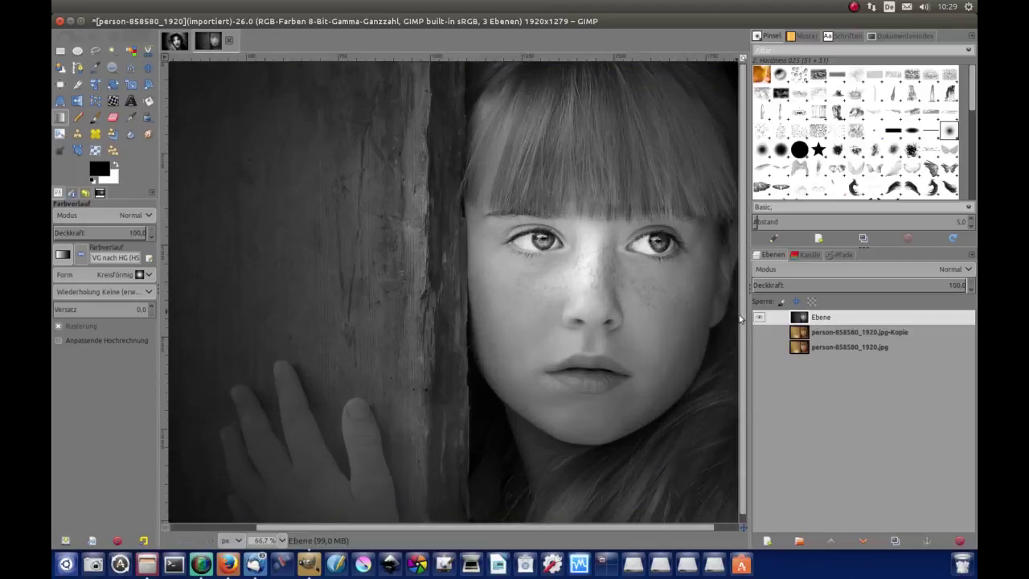
click(760, 318)
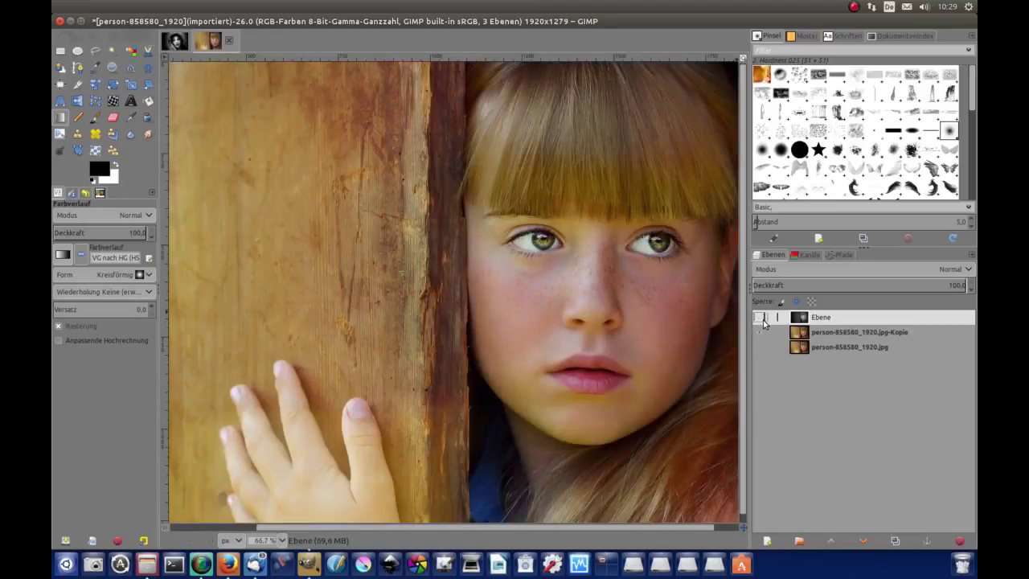
click(760, 318)
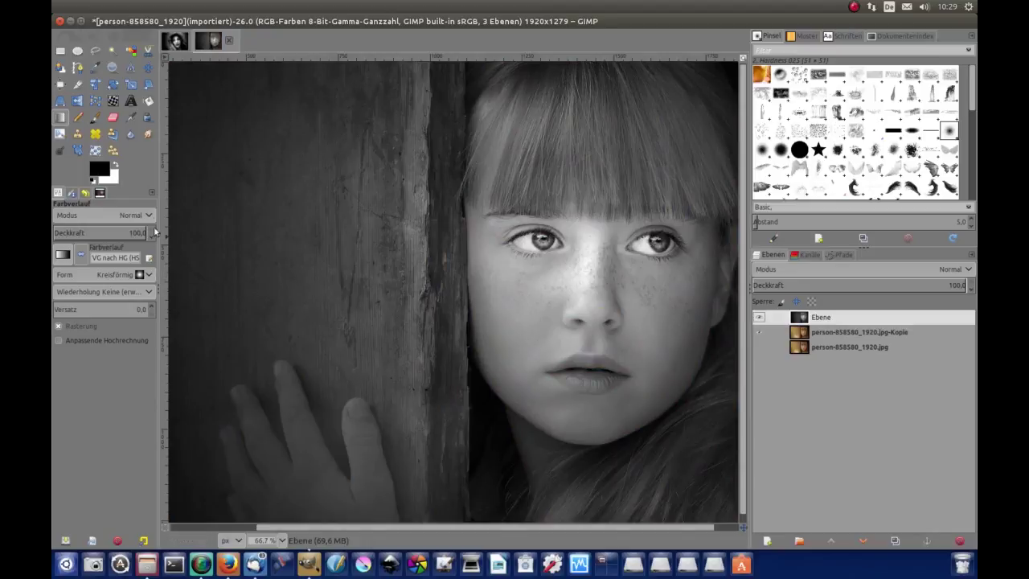
click(112, 116)
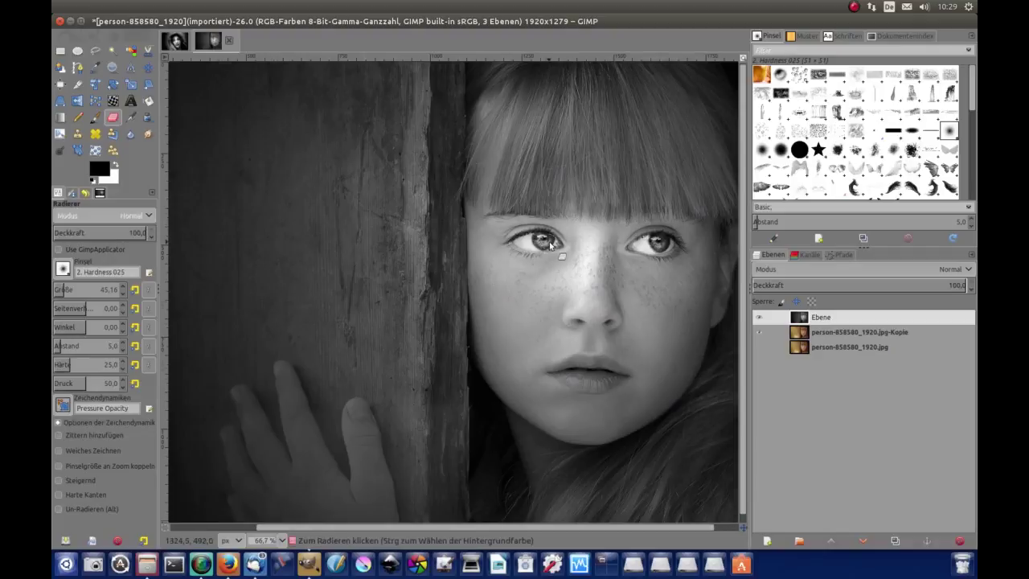
At 200% zoom, erase the grey over the left and right irises to reveal their colour
key(2)
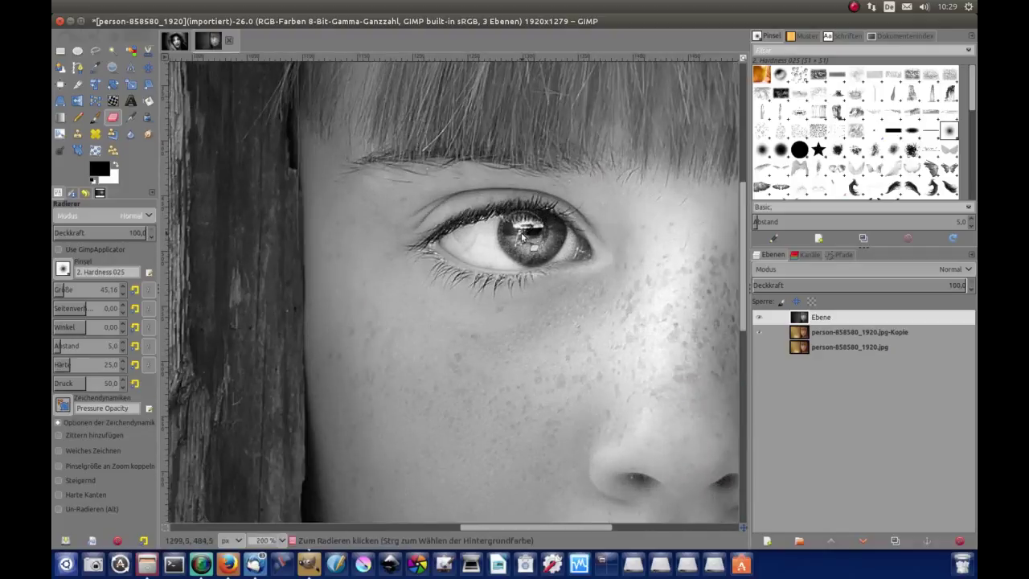
mouse_move(521, 236)
mouse_down()
mouse_move(540, 232)
mouse_move(528, 230)
mouse_move(557, 257)
mouse_up()
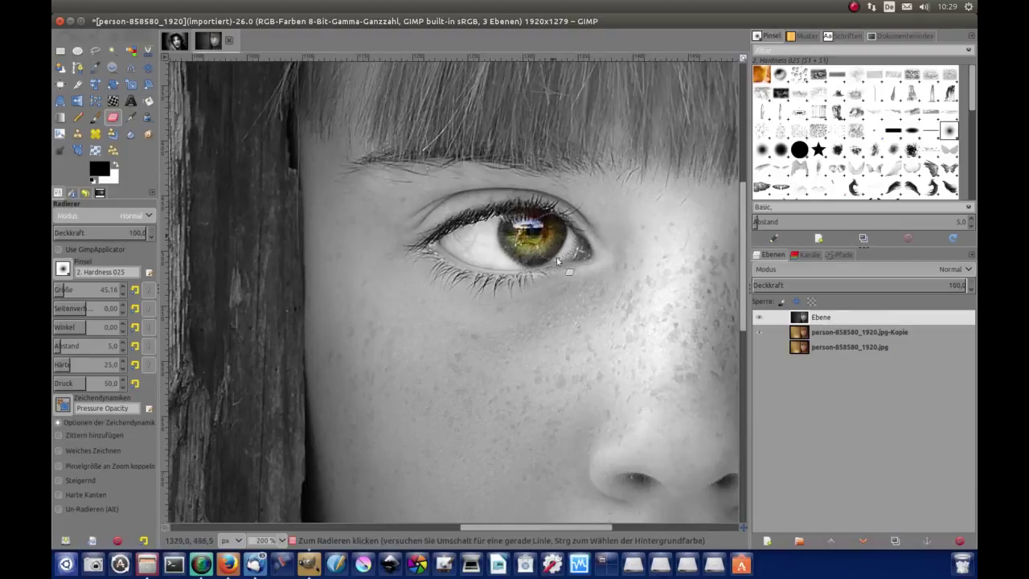
drag(550, 526, 620, 526)
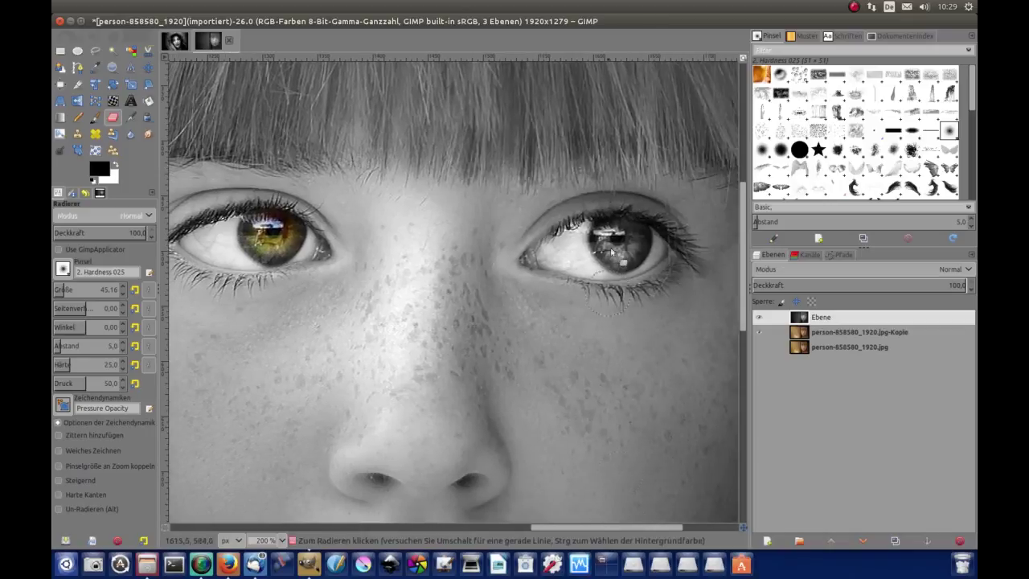
mouse_move(611, 239)
mouse_down()
mouse_move(621, 260)
mouse_move(620, 246)
mouse_up()
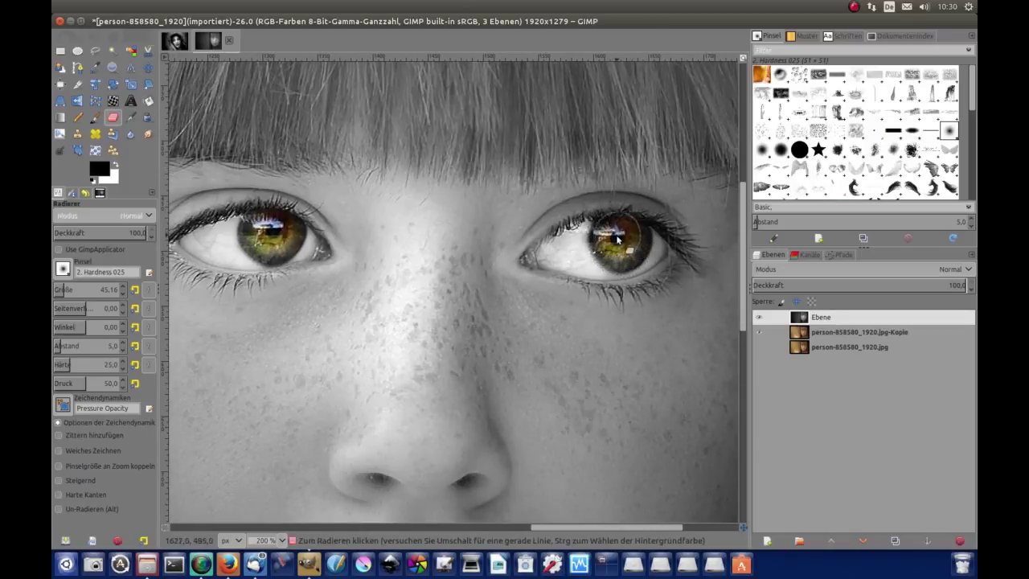
scroll(620, 246, down, 3)
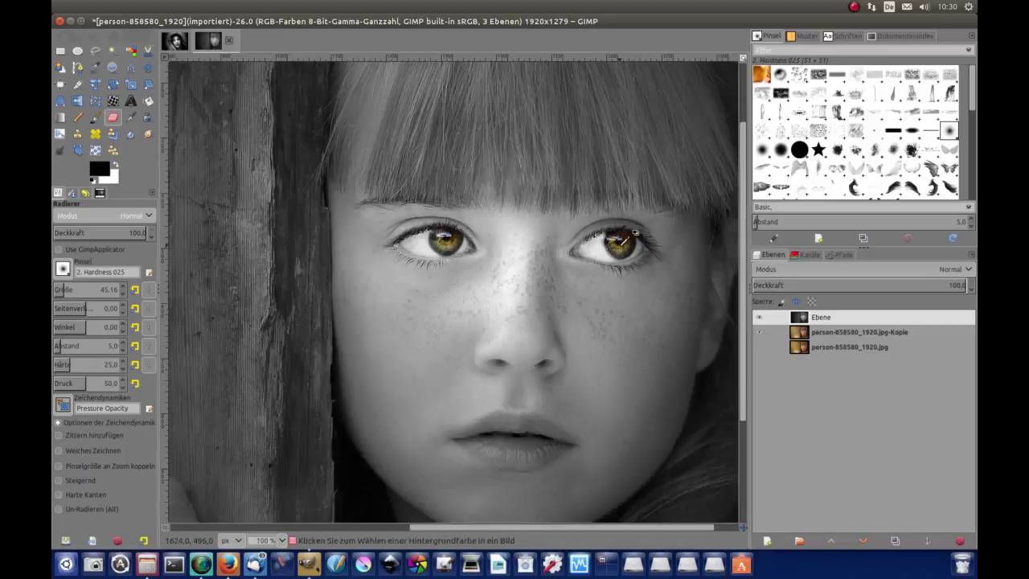